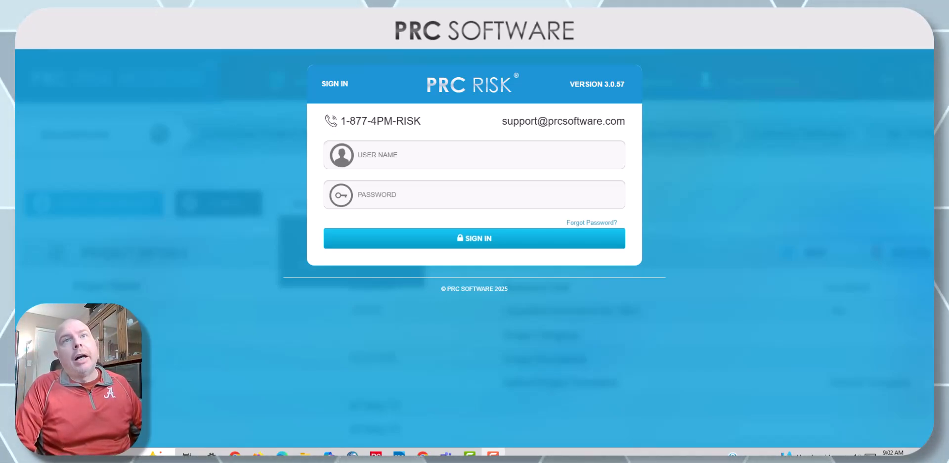
# Step: Sign in to PRC Risk with the account's user name and password
pyautogui.click(547, 161)
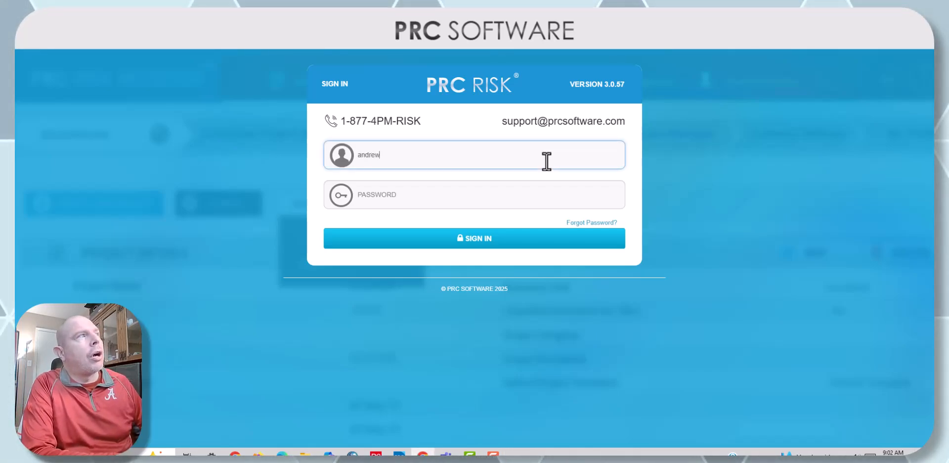
pyautogui.press('Tab')
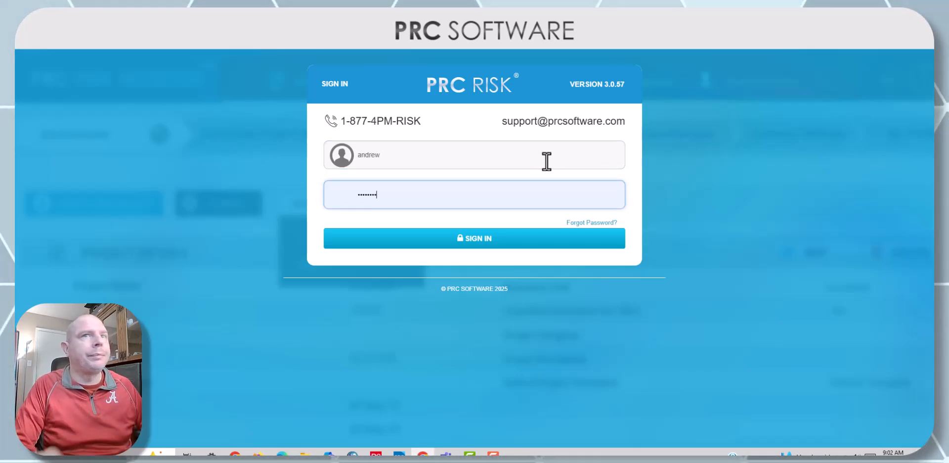
pyautogui.press('Return')
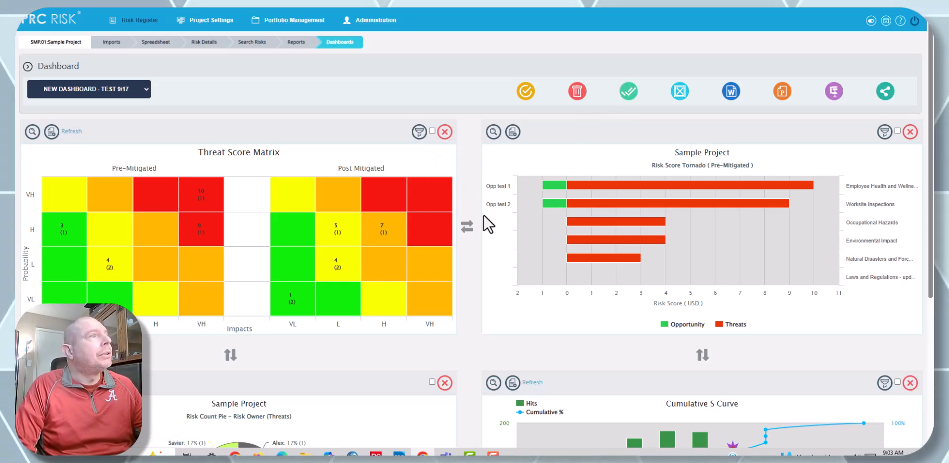
# Step: Select all charts on the current Sample Project dashboard, and switch to the project's reports
pyautogui.click(627, 94)
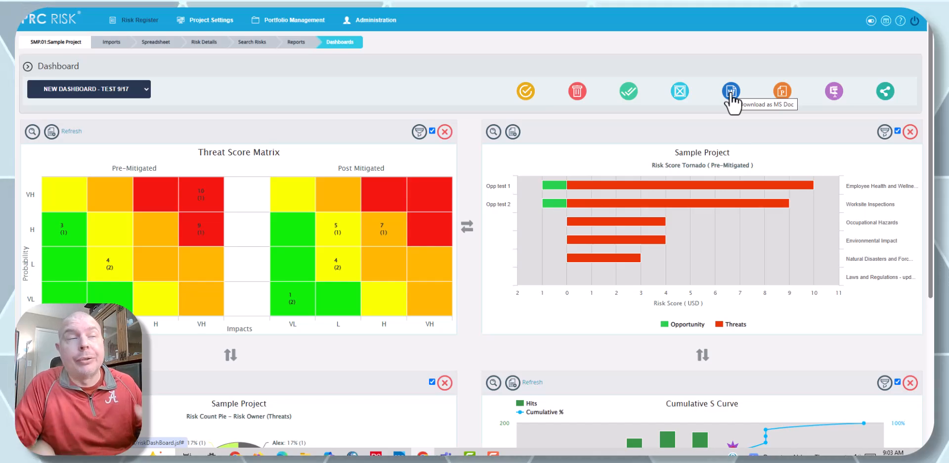
pyautogui.click(296, 41)
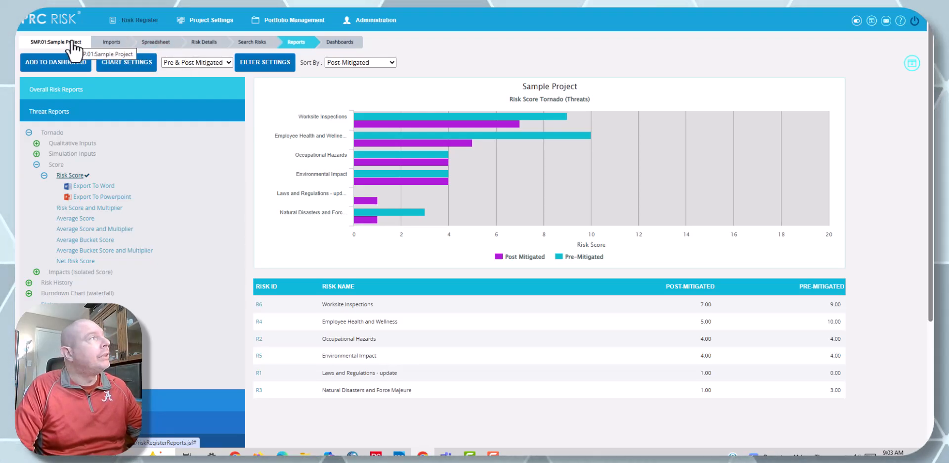
# Step: Display the Risk Score tornado from the Overall Risk Reports, covering both threats and opportunities
pyautogui.click(99, 90)
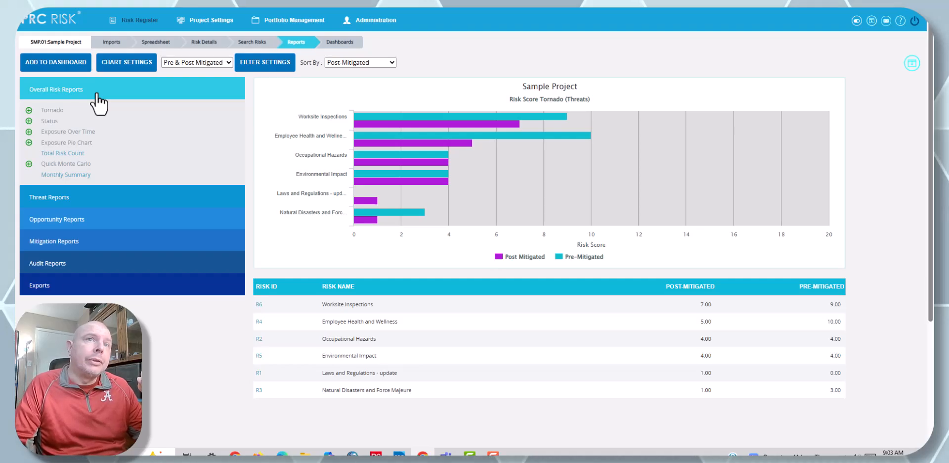
pyautogui.click(29, 110)
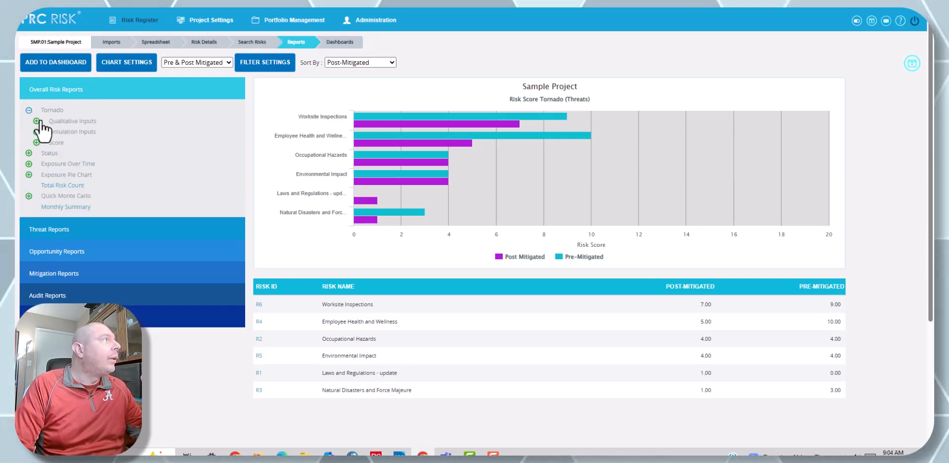
pyautogui.click(37, 121)
pyautogui.moveTo(101, 132)
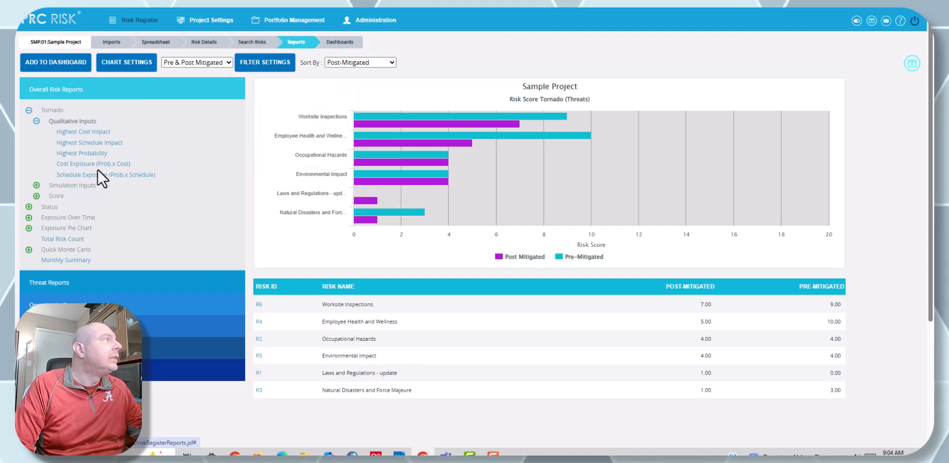
pyautogui.click(48, 196)
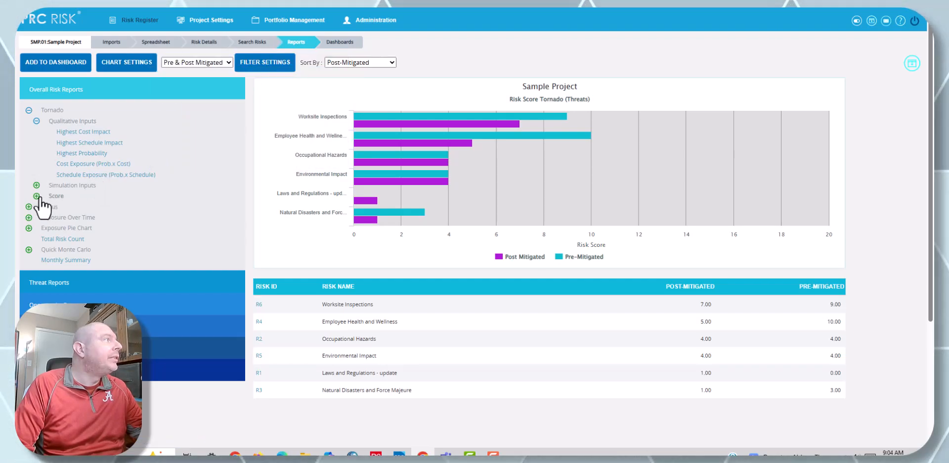
pyautogui.moveTo(61, 208)
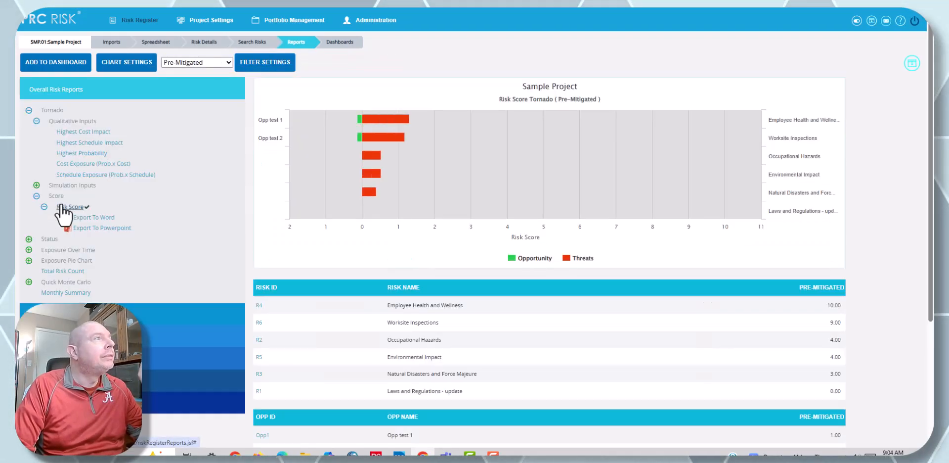
pyautogui.moveTo(351, 124)
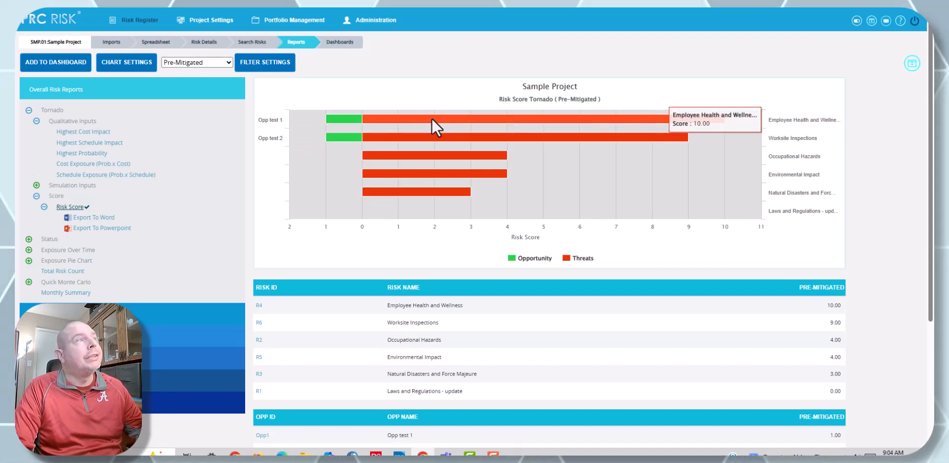
pyautogui.moveTo(428, 198)
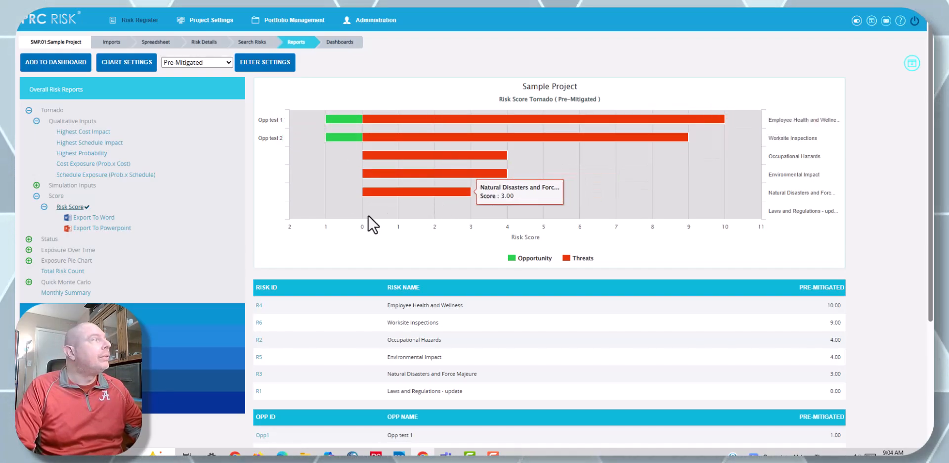
pyautogui.click(38, 196)
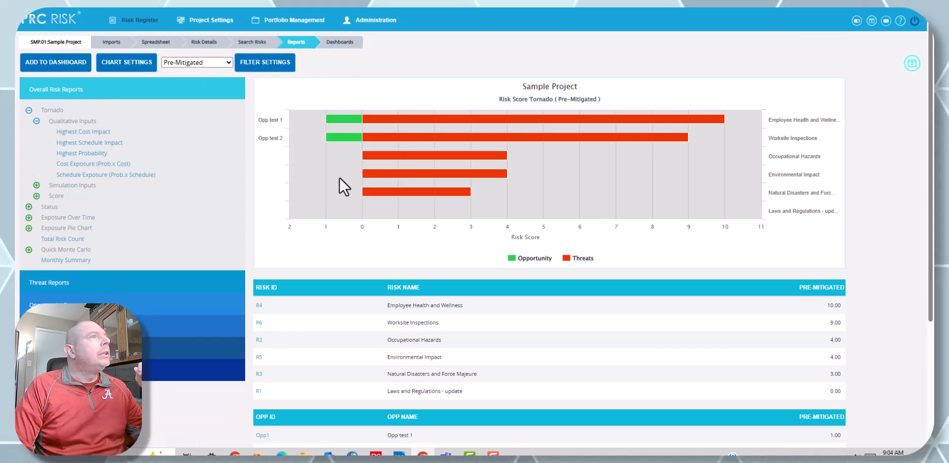
# Step: Add the Risk Score tornado to a new dashboard named "Test DB 6-30-2025" and save it
pyautogui.click(55, 61)
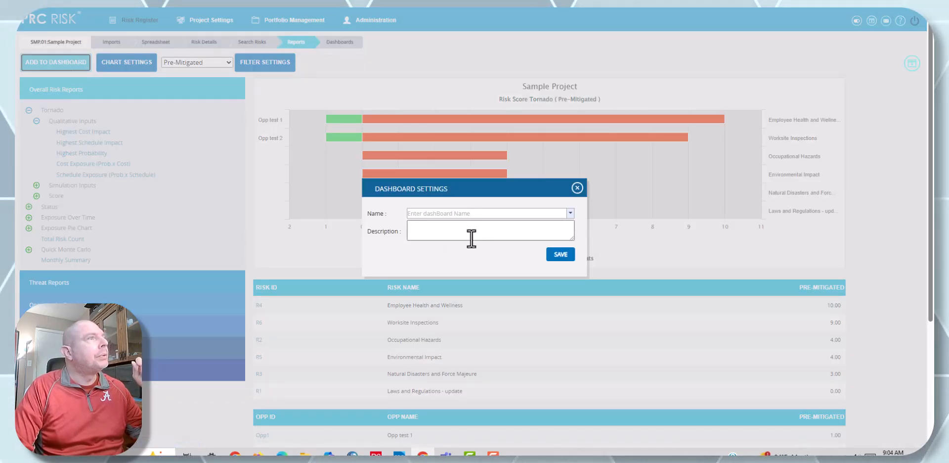
pyautogui.click(467, 214)
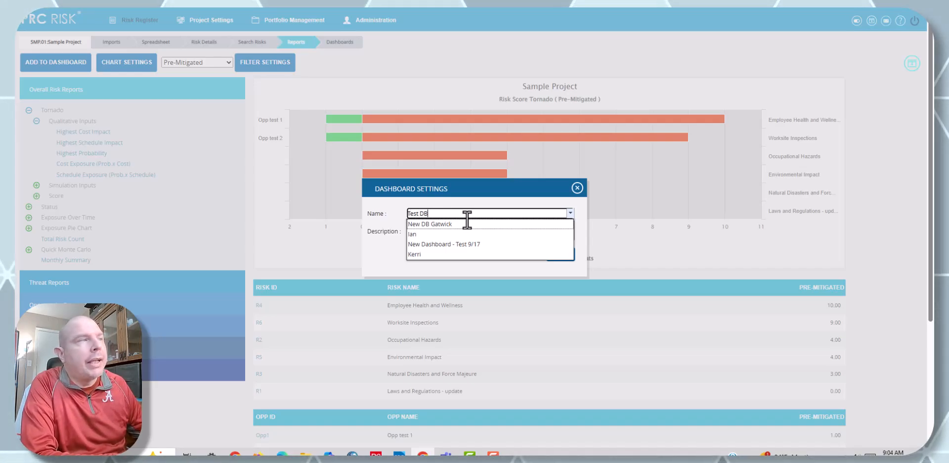
pyautogui.write('Test DB 6')
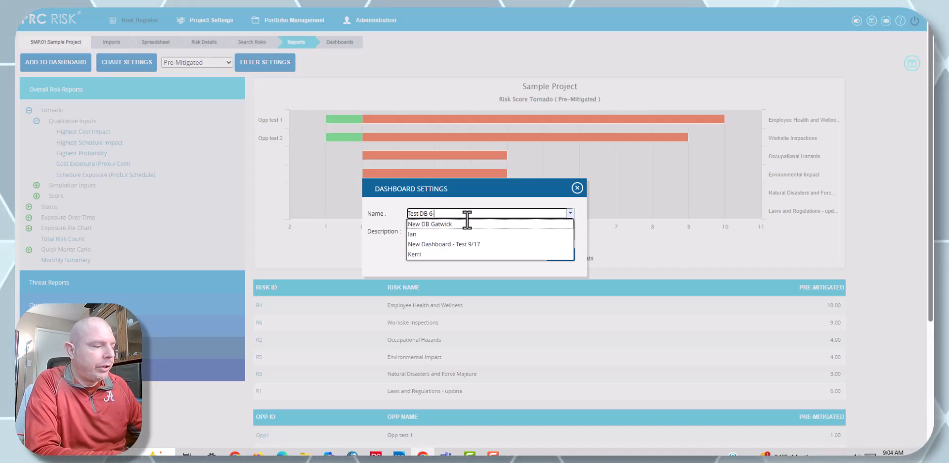
pyautogui.write('-30')
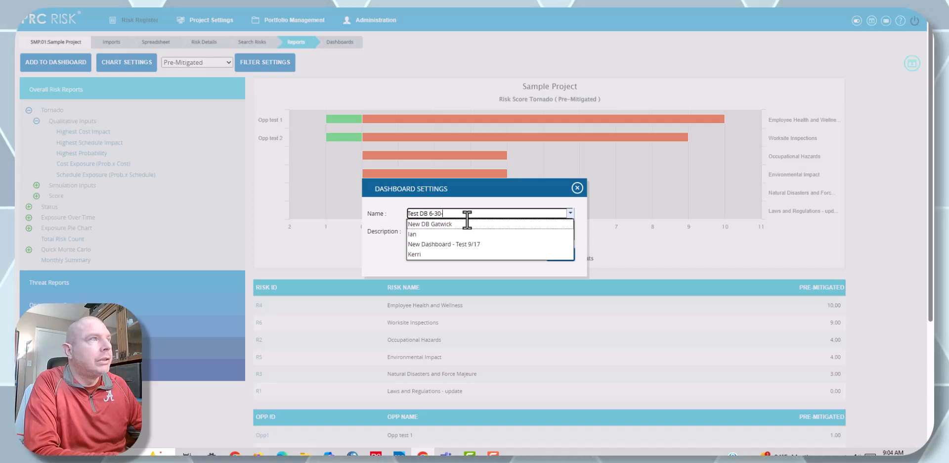
pyautogui.write('-2025')
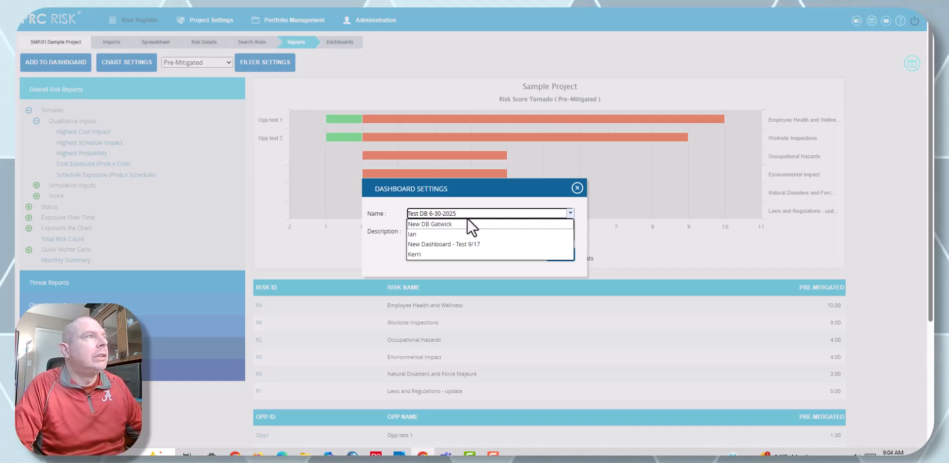
pyautogui.click(470, 198)
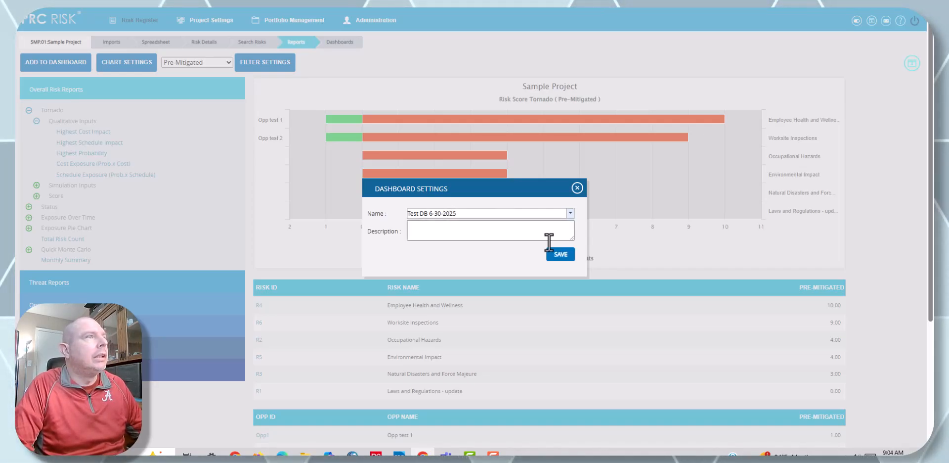
pyautogui.click(567, 255)
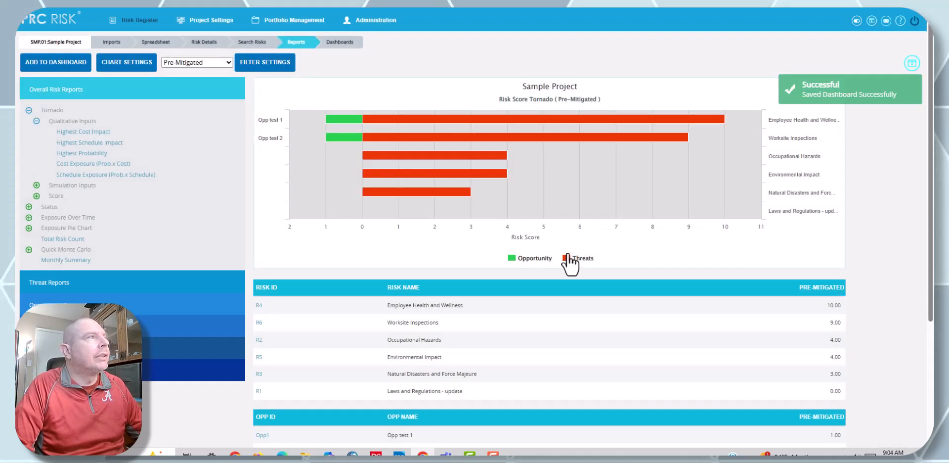
# Step: Open the Total Risk Count report from the Overall Risk Reports and add it to the existing Test DB 6-30-2025 dashboard
pyautogui.click(36, 121)
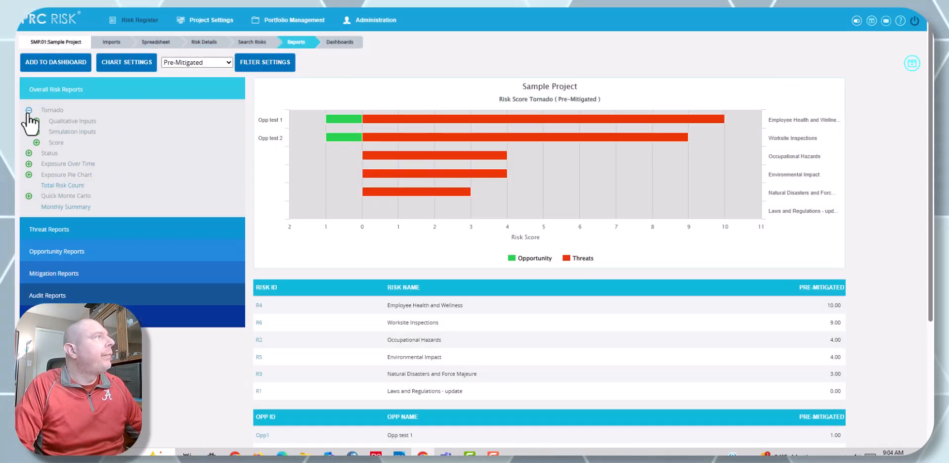
pyautogui.click(28, 110)
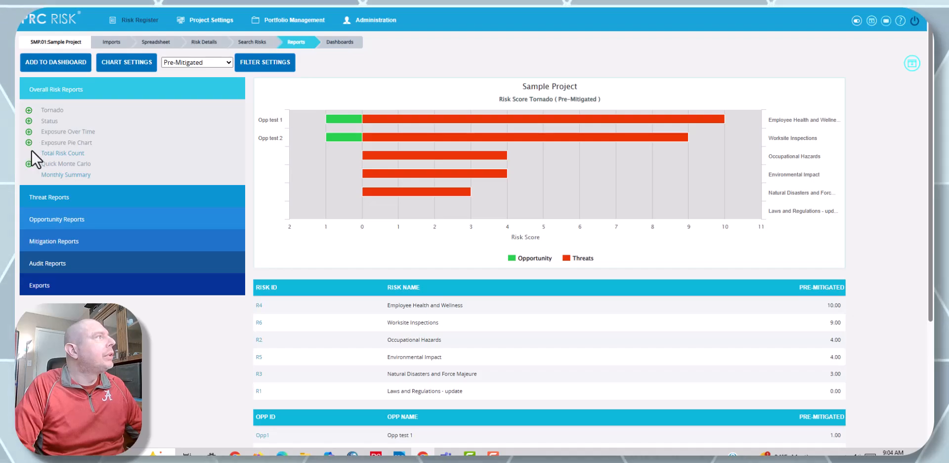
pyautogui.click(64, 154)
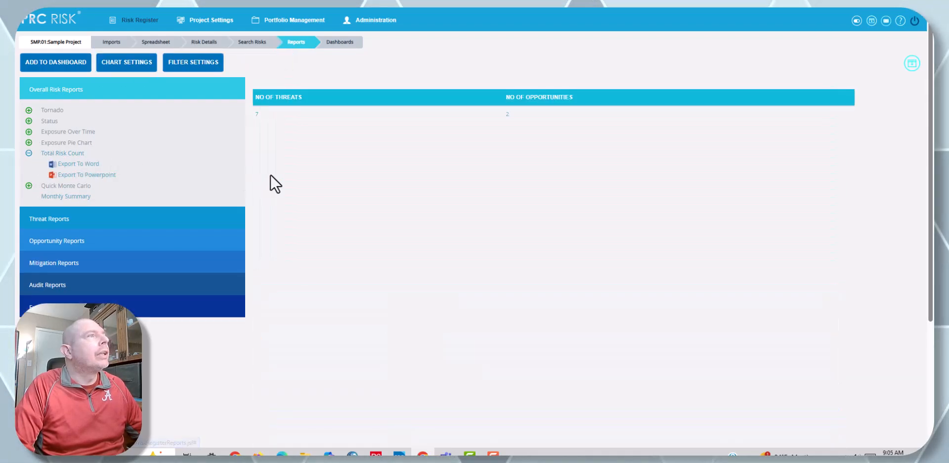
pyautogui.click(56, 64)
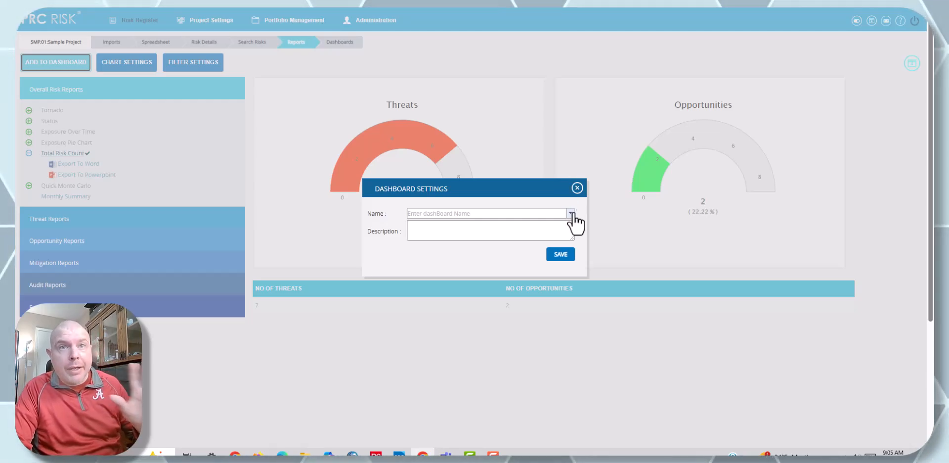
pyautogui.click(571, 212)
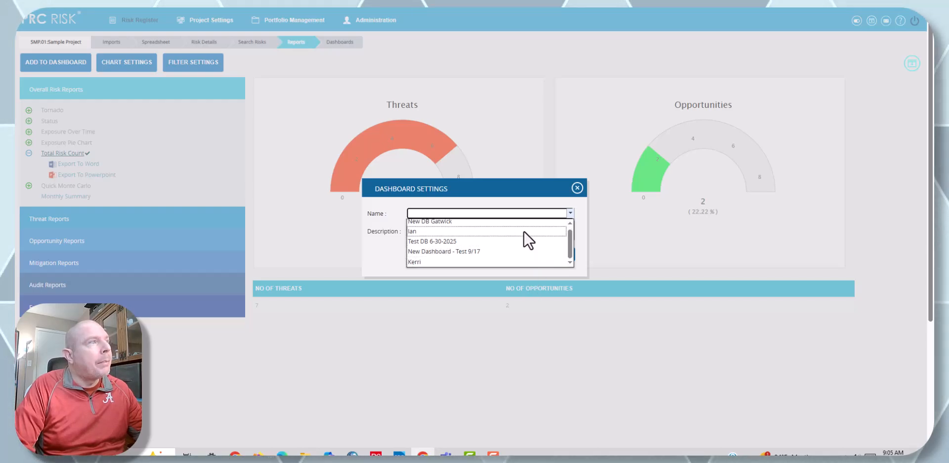
pyautogui.click(520, 245)
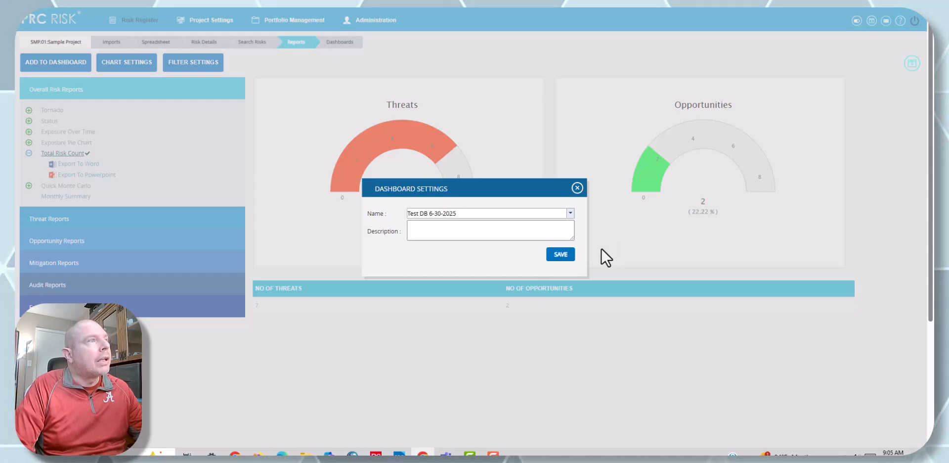
pyautogui.click(558, 258)
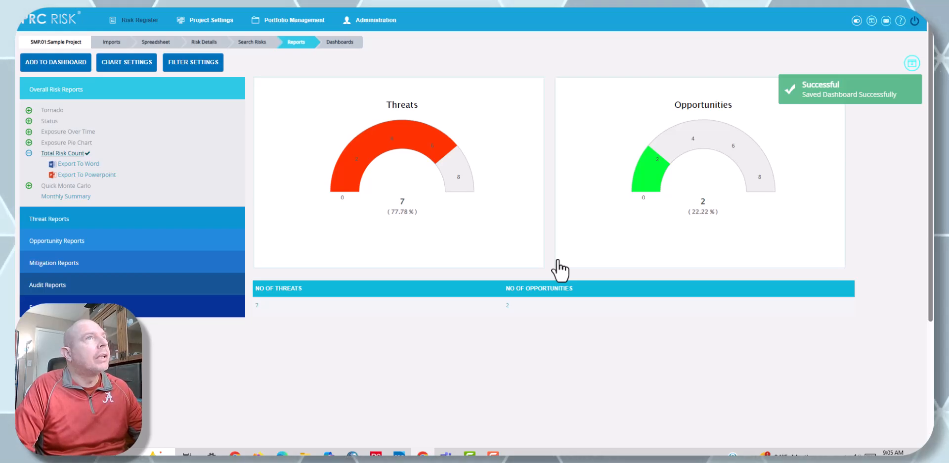
# Step: Display the Duration Cumulative S Curve from the Quick Monte Carlo reports
pyautogui.click(29, 153)
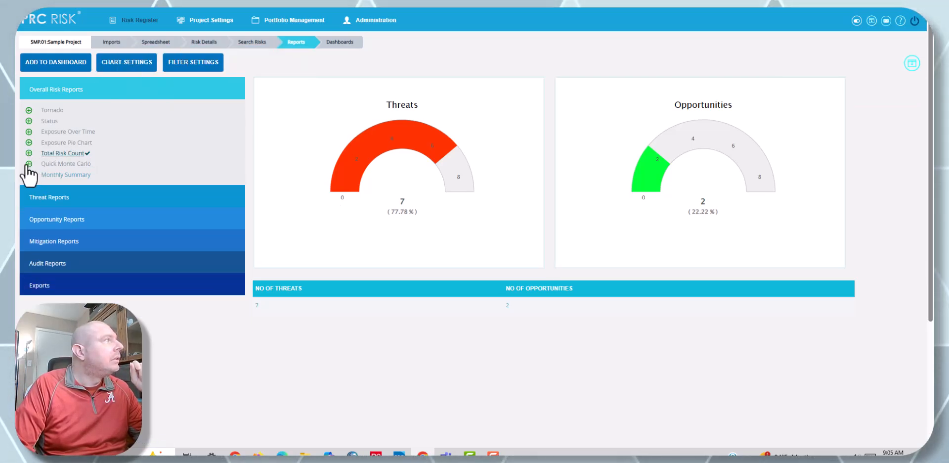
pyautogui.click(28, 164)
pyautogui.moveTo(85, 177)
pyautogui.moveTo(83, 250)
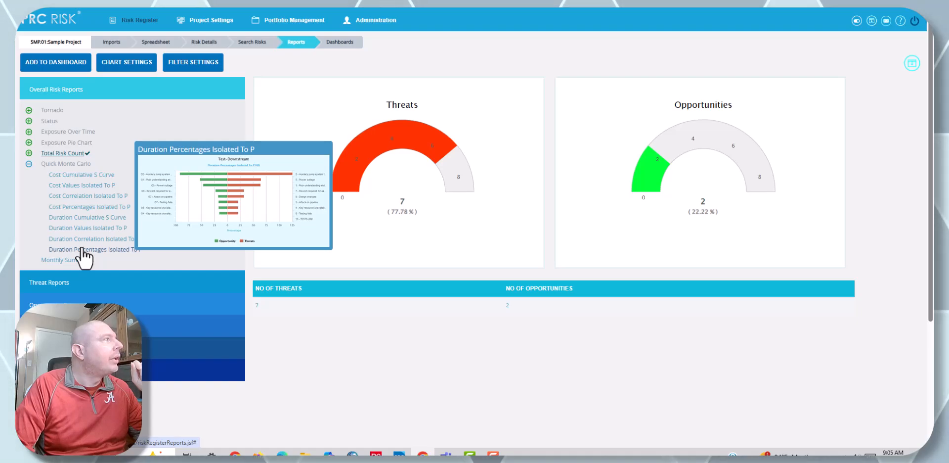
pyautogui.moveTo(84, 207)
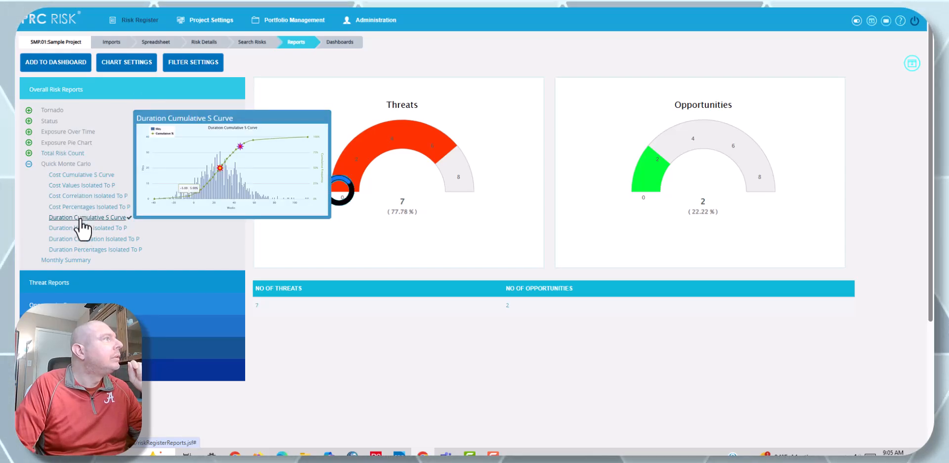
pyautogui.click(81, 219)
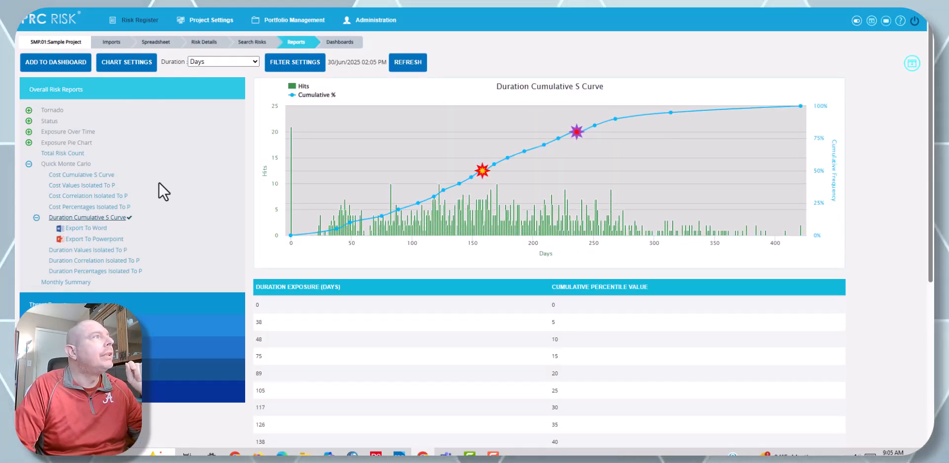
# Step: Add the Duration Cumulative S Curve to the Test DB 6-30-2025 dashboard and save
pyautogui.click(71, 62)
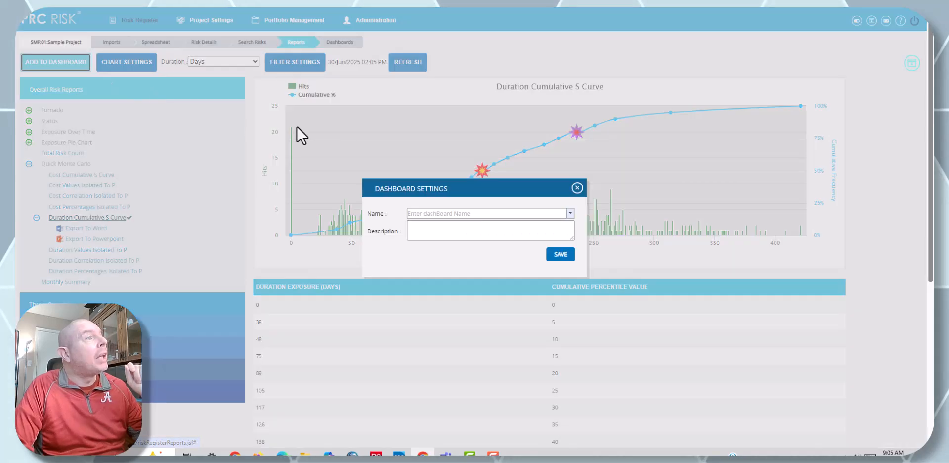
pyautogui.click(571, 213)
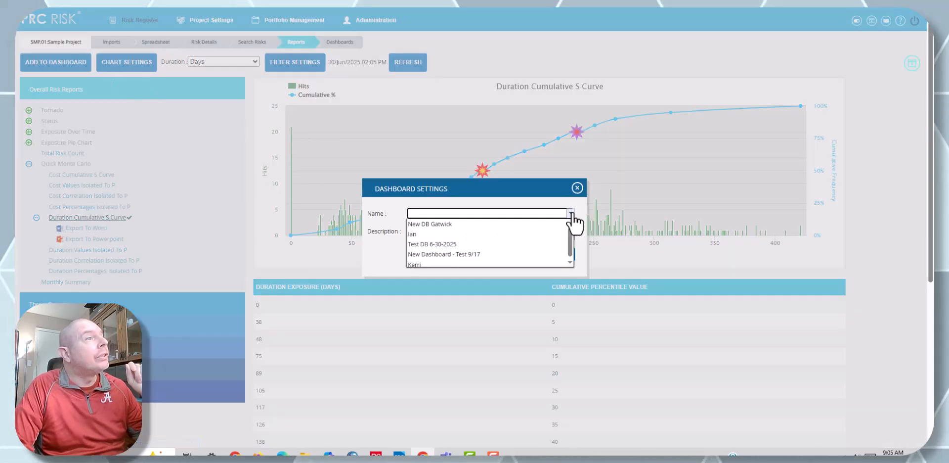
pyautogui.click(494, 244)
pyautogui.click(563, 259)
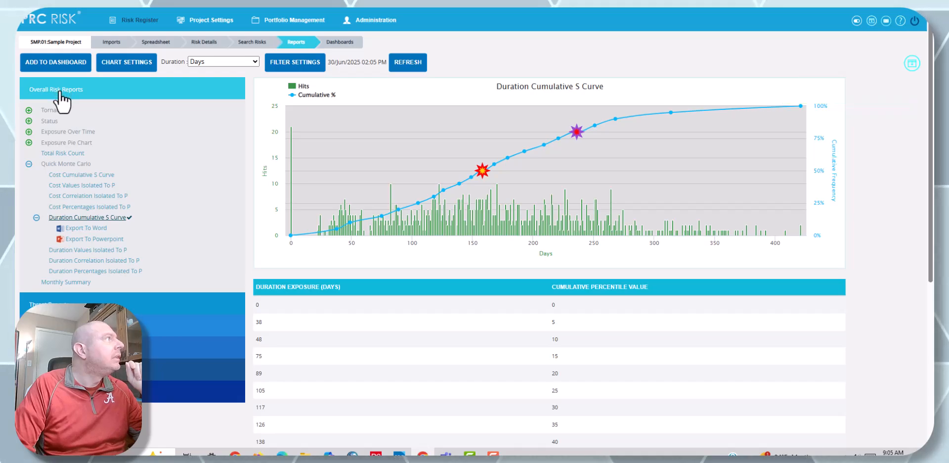
# Step: Open the Mitigation Steps Past Due report from the Mitigation Reports and add it to the existing Test DB 6-30-2025 dashboard
pyautogui.click(69, 347)
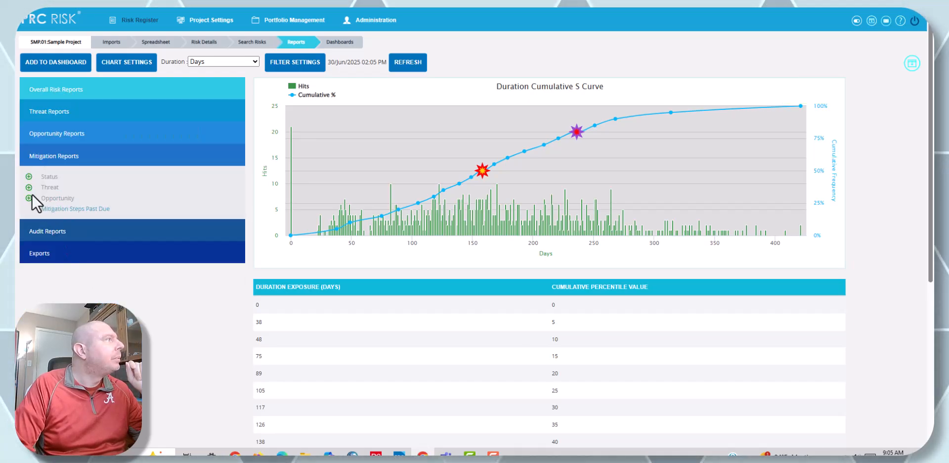
pyautogui.click(69, 209)
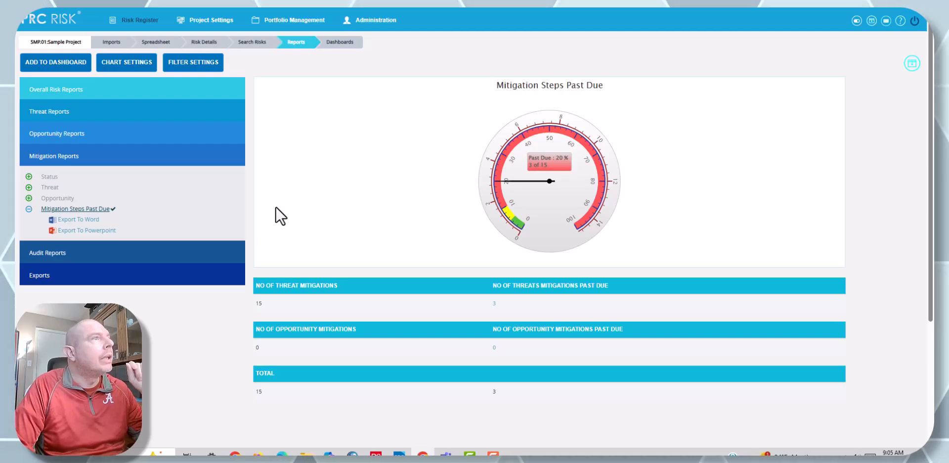
pyautogui.click(62, 63)
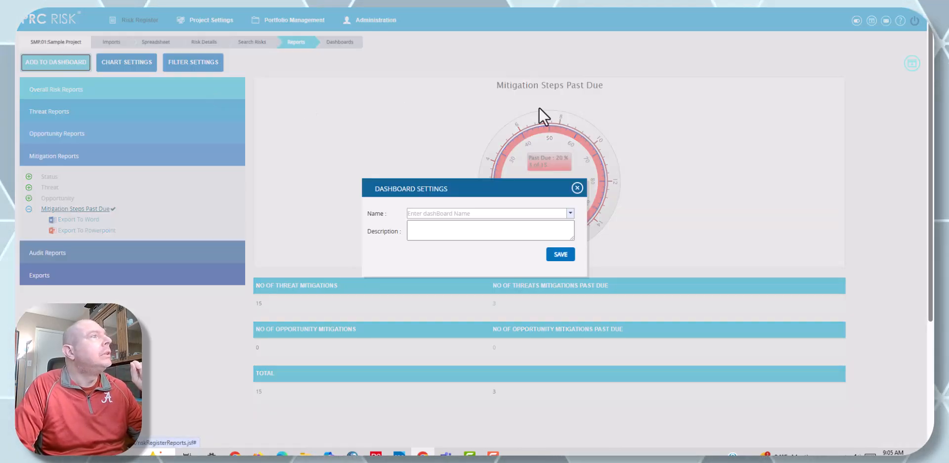
pyautogui.click(569, 213)
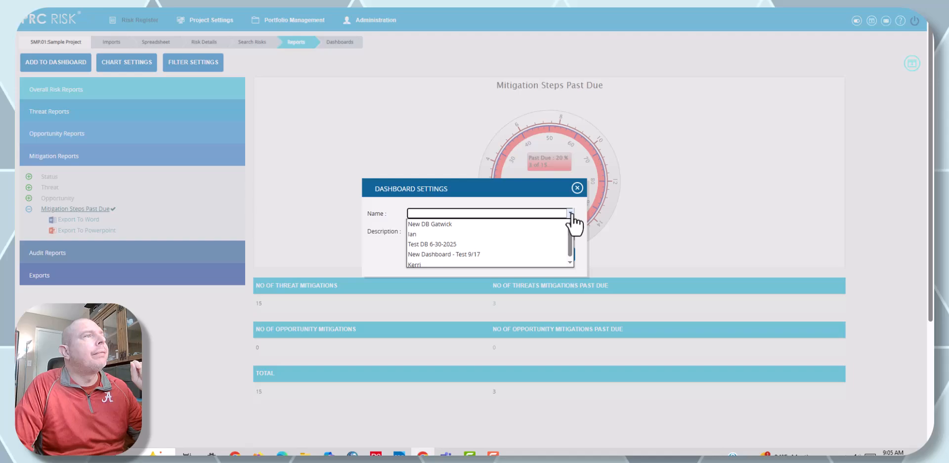
pyautogui.click(528, 244)
pyautogui.click(560, 254)
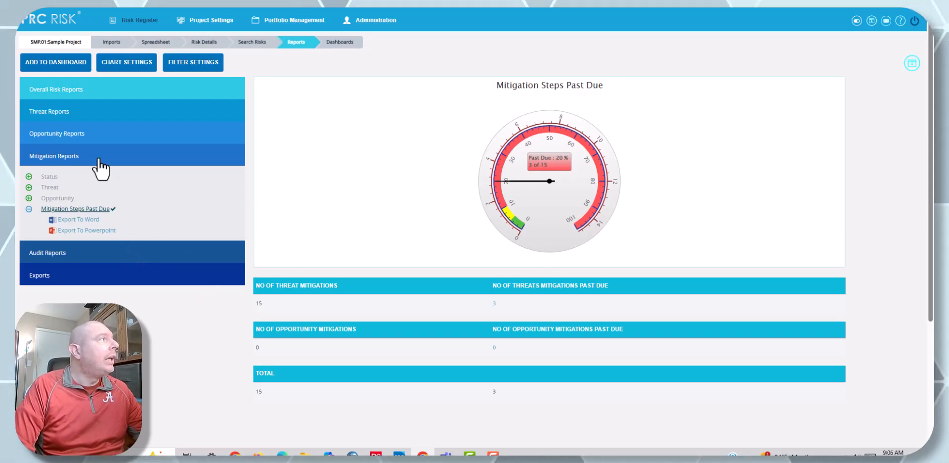
# Step: Display the Test DB 6-30-2025 dashboard for the sample project and look over its charts
pyautogui.click(354, 47)
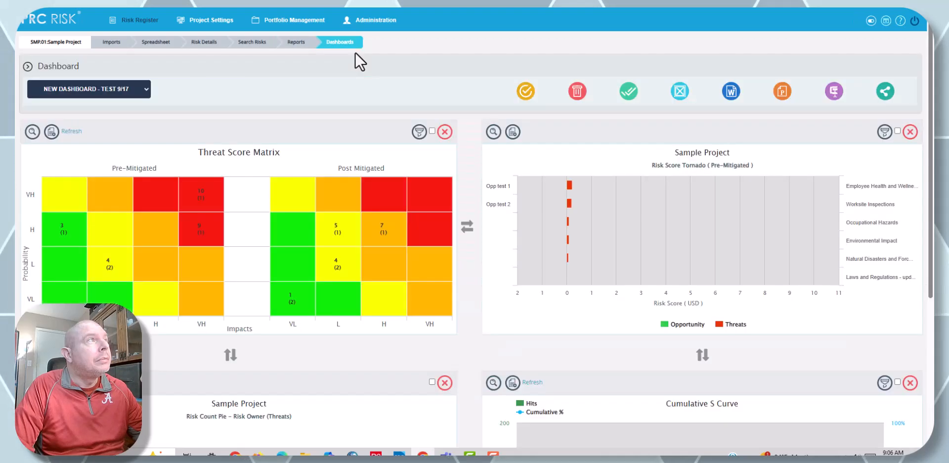
pyautogui.click(130, 98)
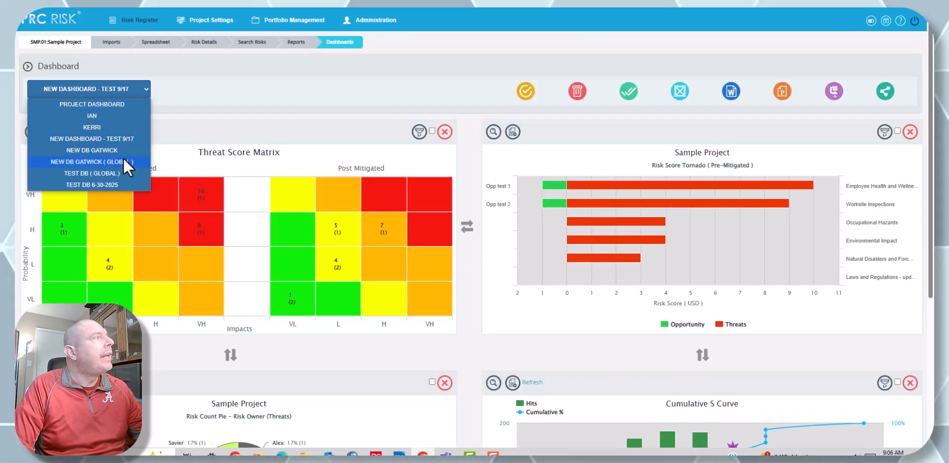
pyautogui.click(121, 184)
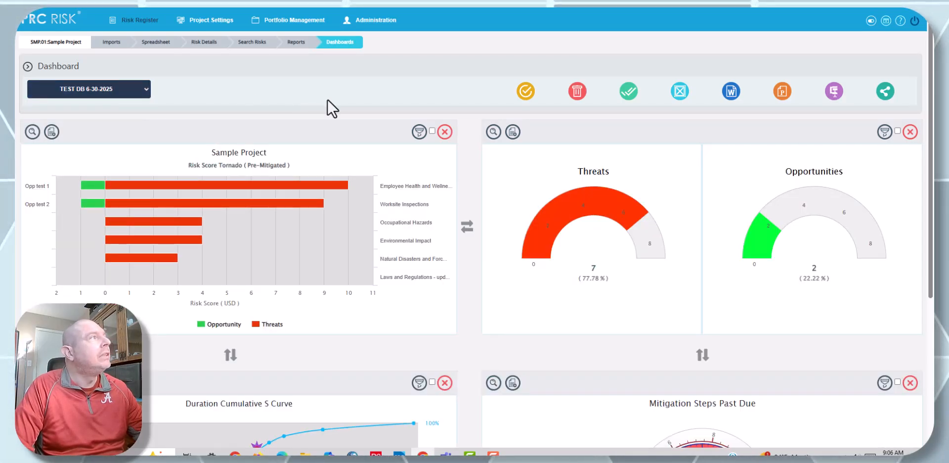
pyautogui.scroll(-3, 327, 100)
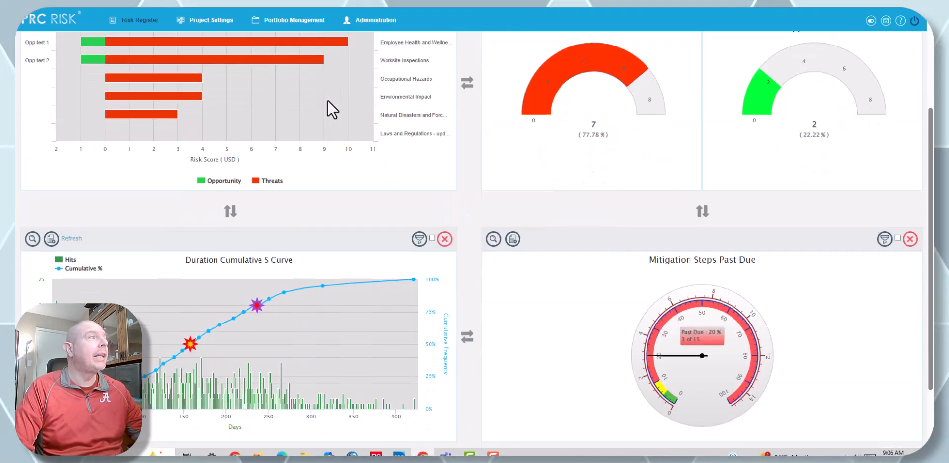
pyautogui.scroll(3, 393, 178)
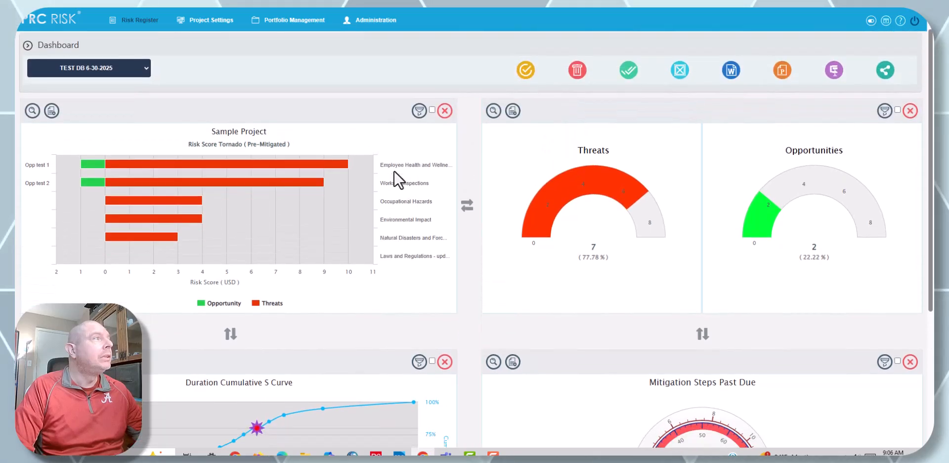
# Step: Rearrange the dashboard so the Duration Cumulative S Curve sits beside the tornado and the risk count gauges sit beside Mitigation Steps Past Due
pyautogui.scroll(-3, 430, 257)
pyautogui.click(467, 337)
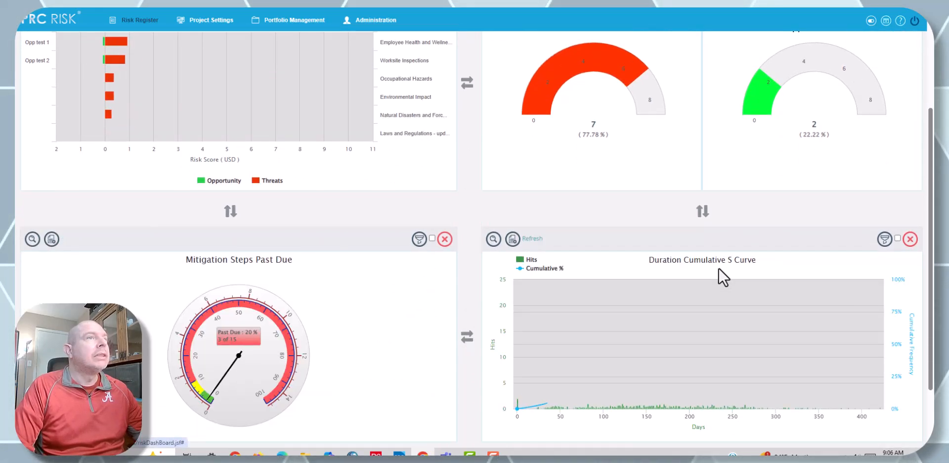
pyautogui.click(703, 211)
pyautogui.scroll(2, 710, 288)
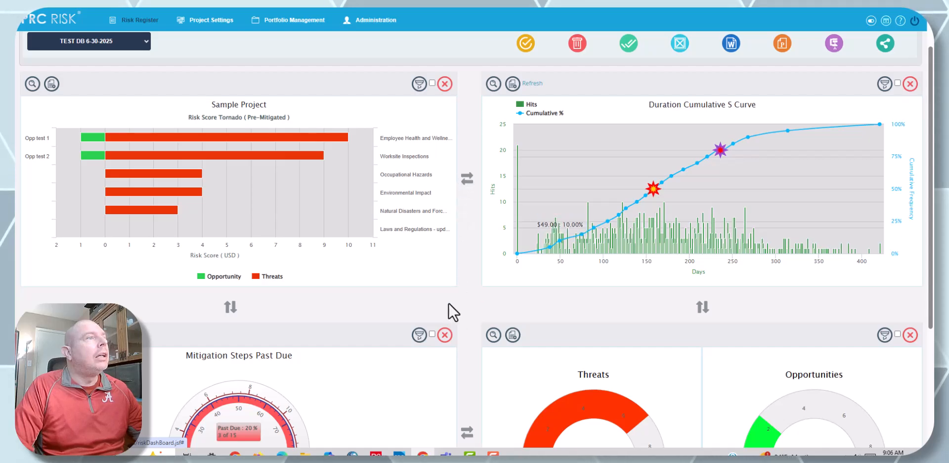
pyautogui.scroll(-2, 452, 296)
pyautogui.click(467, 338)
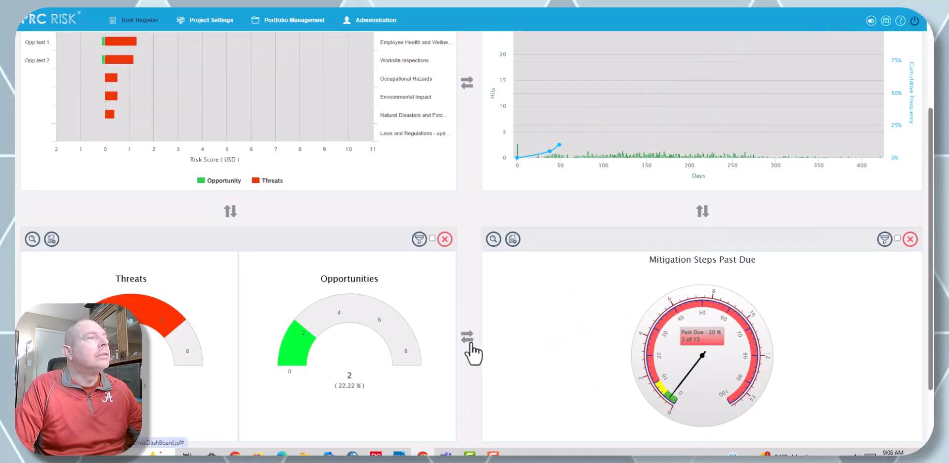
pyautogui.scroll(3, 472, 330)
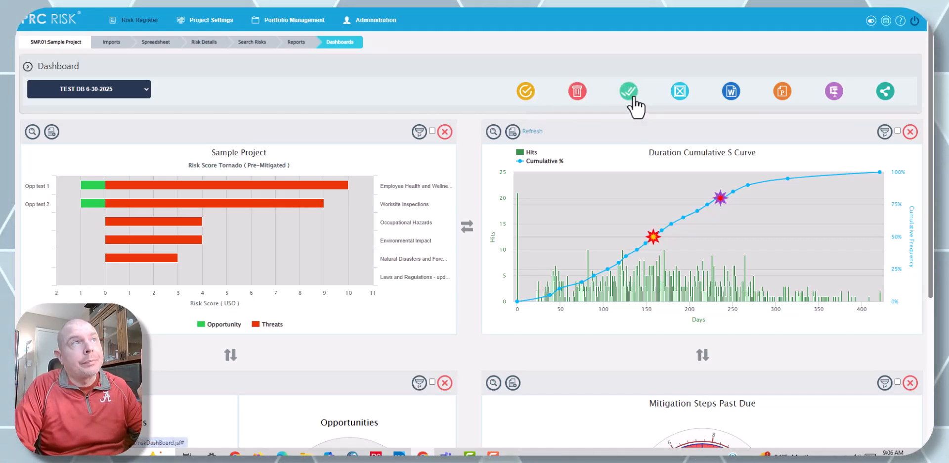
# Step: Export all the dashboard's charts as a Word document and open the downloaded file
pyautogui.click(732, 95)
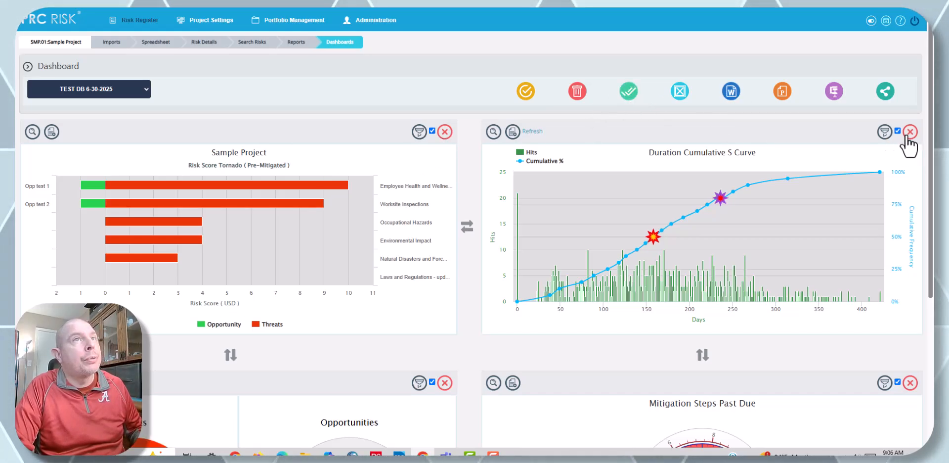
pyautogui.scroll(-1, 895, 148)
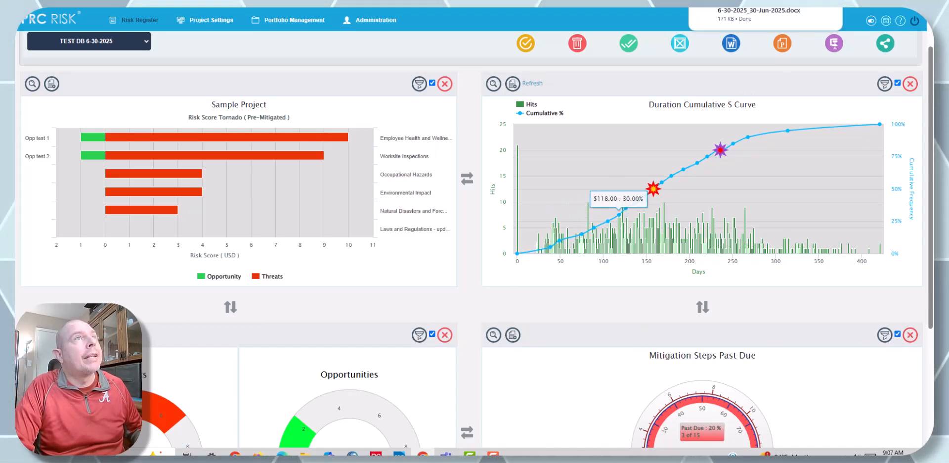
pyautogui.click(763, 17)
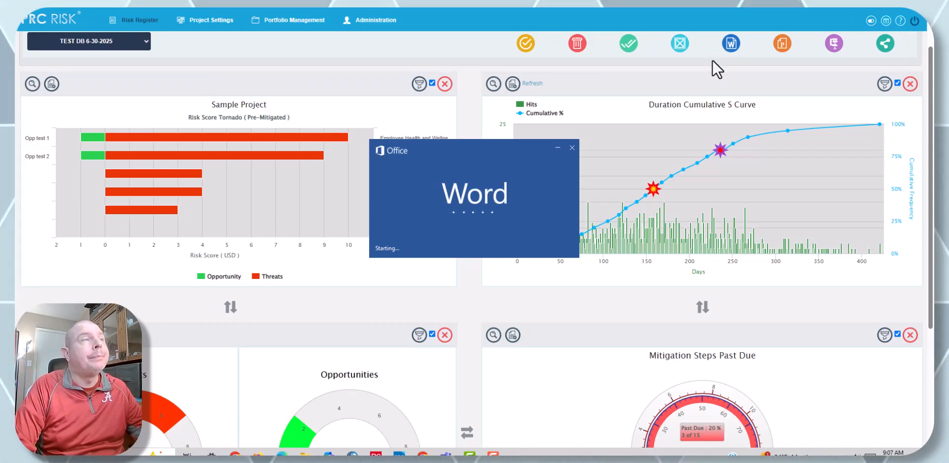
# Step: Export all the dashboard's charts as a PowerPoint presentation and open the downloaded file
pyautogui.scroll(1, 712, 84)
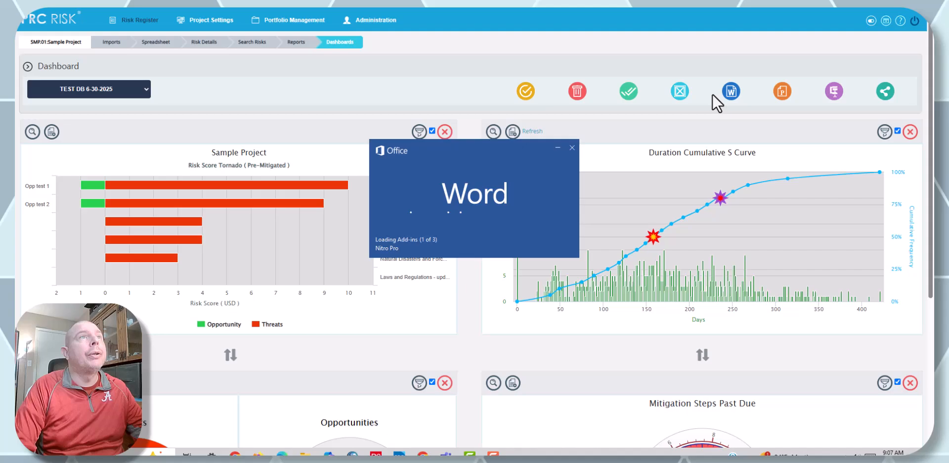
pyautogui.click(782, 92)
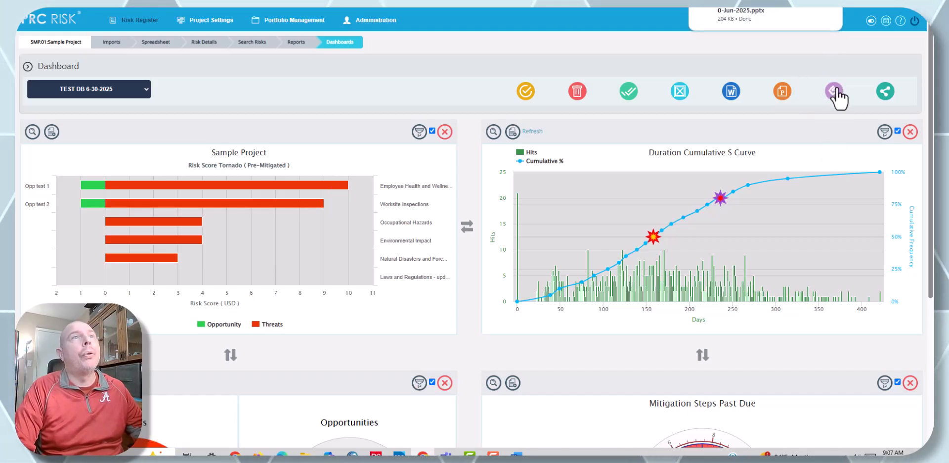
pyautogui.click(774, 13)
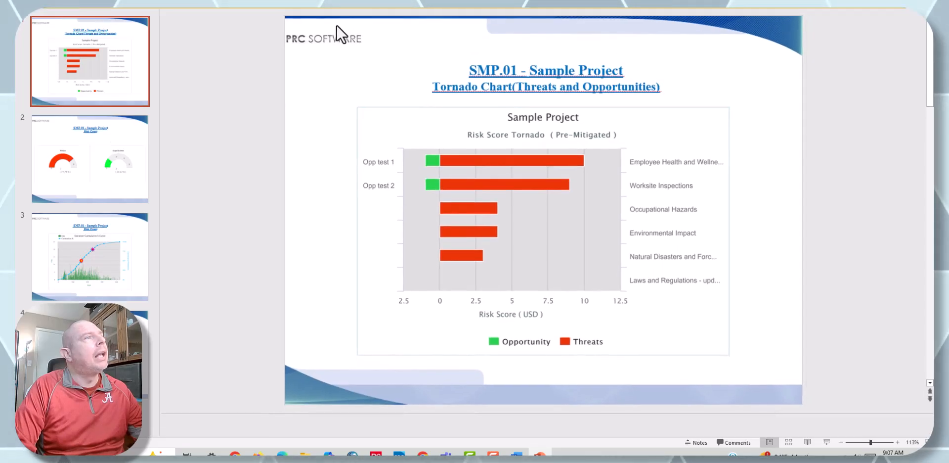
# Step: Look through the exported slides from Risk Count to Mitigation Steps Past Due, and return to the dashboard
pyautogui.click(106, 159)
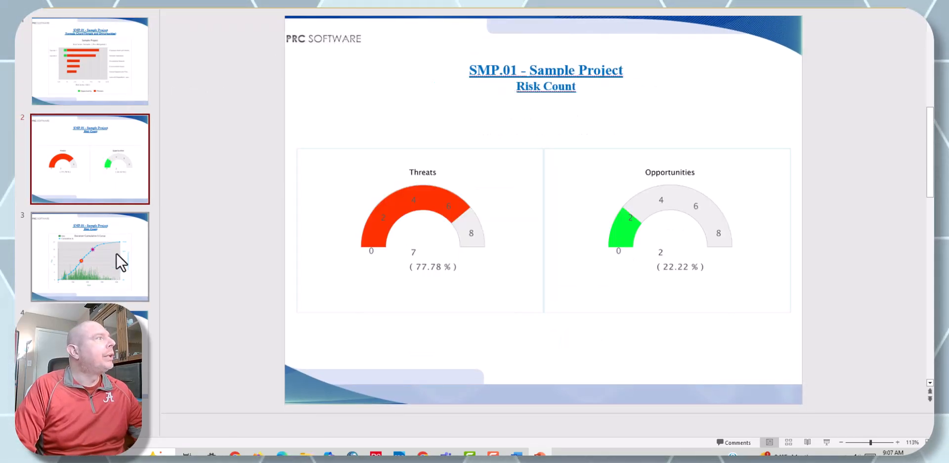
pyautogui.click(117, 253)
pyautogui.press('Down')
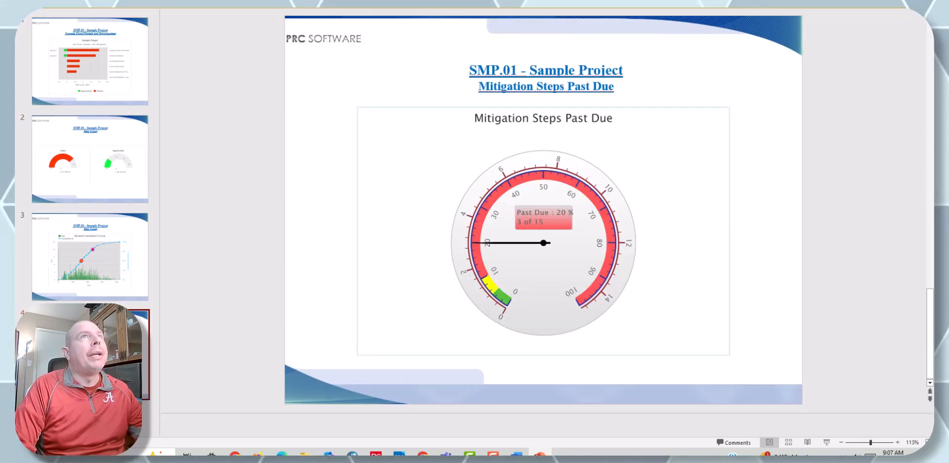
pyautogui.click(541, 453)
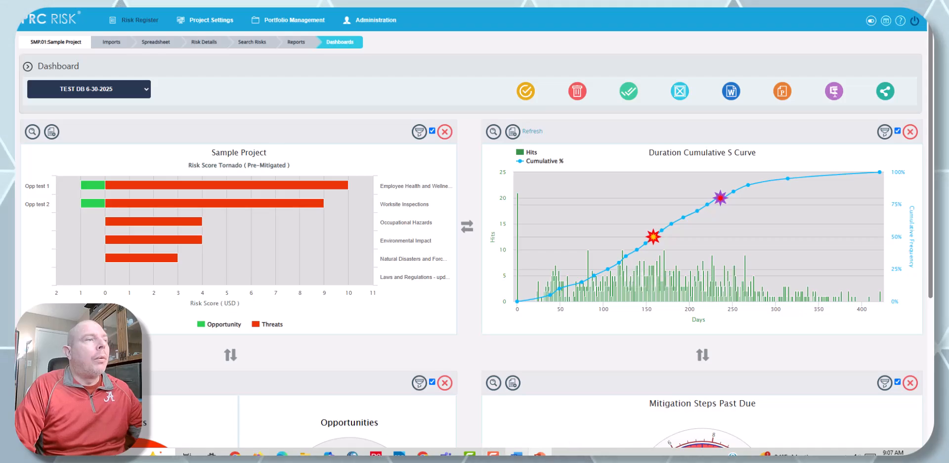
# Step: Switch to the exported Word report and examine the Tornado Chart section with its threat and opportunity ranking tables
pyautogui.click(516, 454)
pyautogui.scroll(-12, 520, 279)
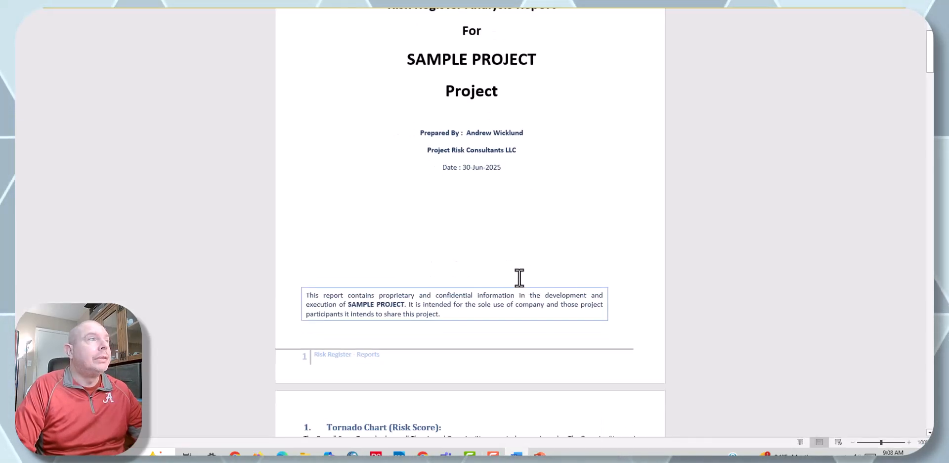
pyautogui.scroll(1, 551, 263)
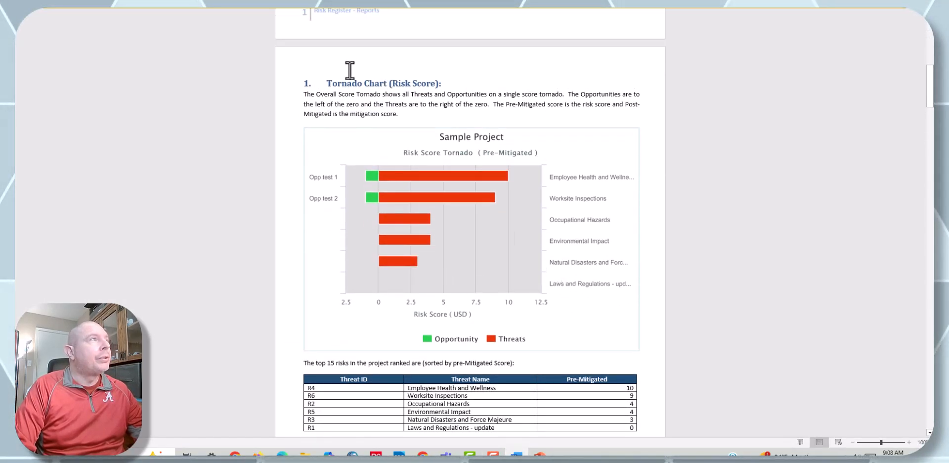
pyautogui.scroll(-2, 370, 99)
pyautogui.scroll(-3, 376, 109)
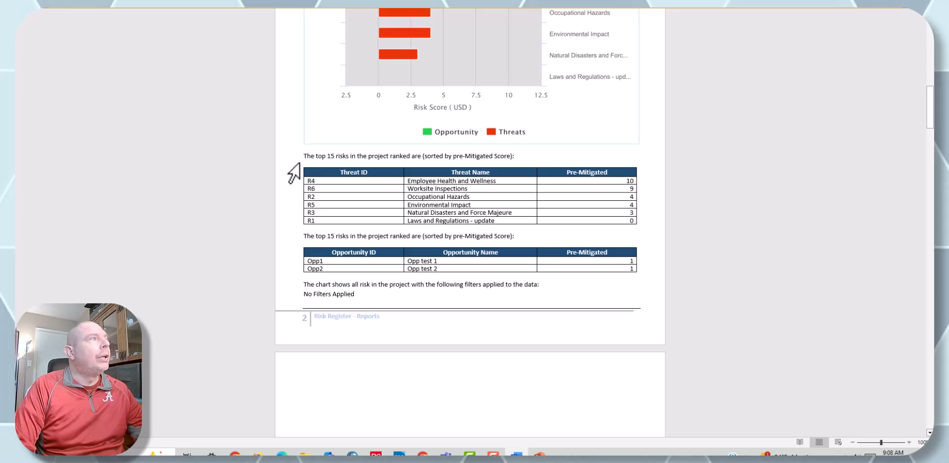
pyautogui.moveTo(331, 173); pyautogui.dragTo(688, 227)
pyautogui.moveTo(371, 246); pyautogui.dragTo(648, 284)
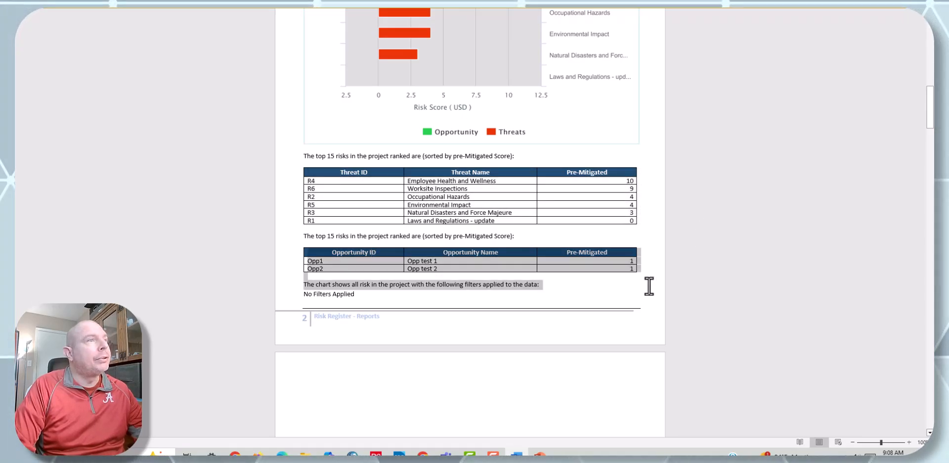
# Step: Examine the Duration Cumulative S Curve section, comparing the chart's markers with the highlighted 50 and 80 percentile rows in the table
pyautogui.scroll(-10, 576, 242)
pyautogui.scroll(-5, 573, 236)
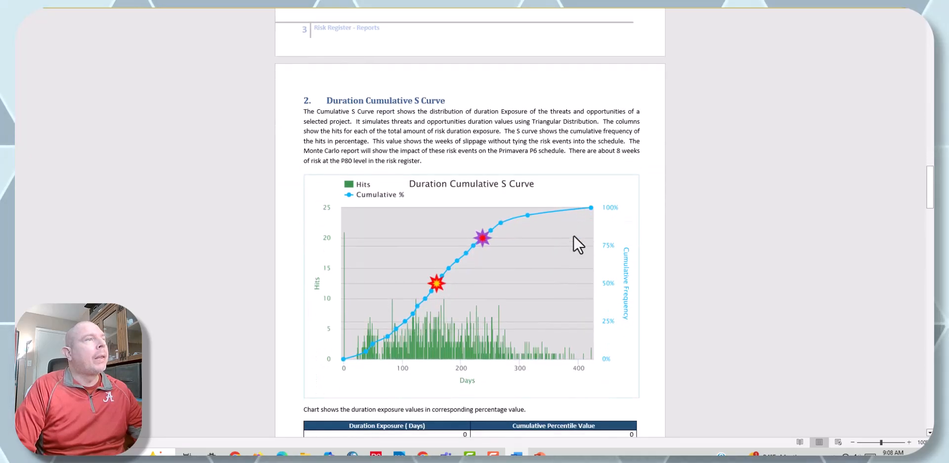
pyautogui.scroll(-5, 574, 237)
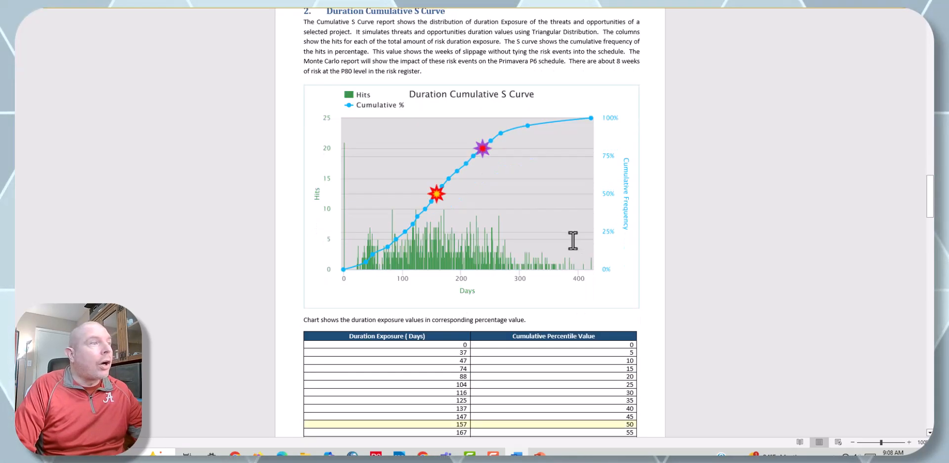
pyautogui.scroll(-1, 574, 242)
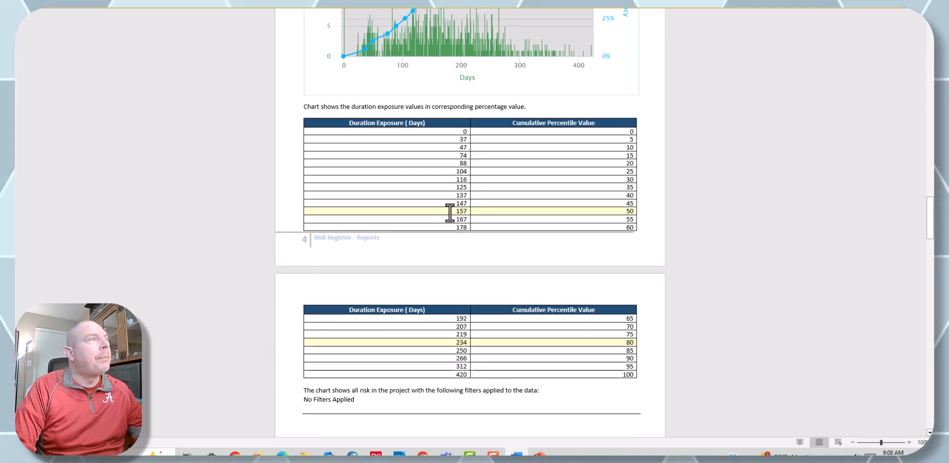
pyautogui.moveTo(450, 212); pyautogui.dragTo(521, 208)
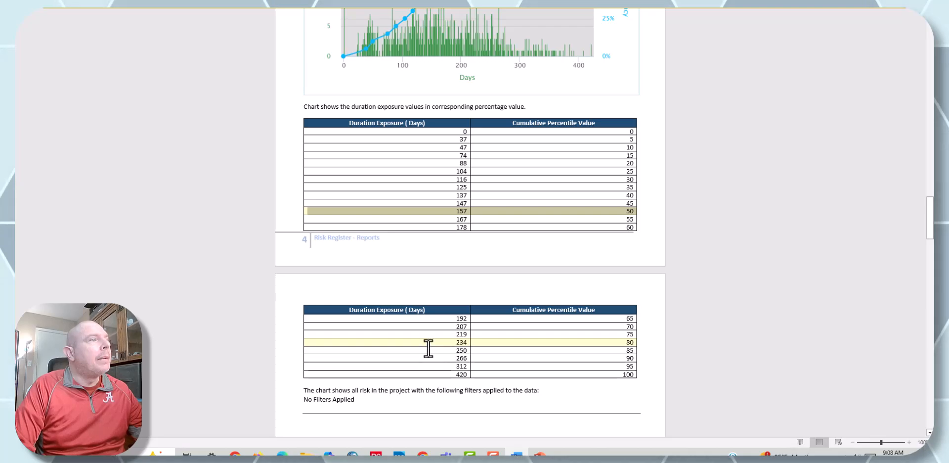
pyautogui.scroll(3, 445, 321)
pyautogui.scroll(4, 454, 247)
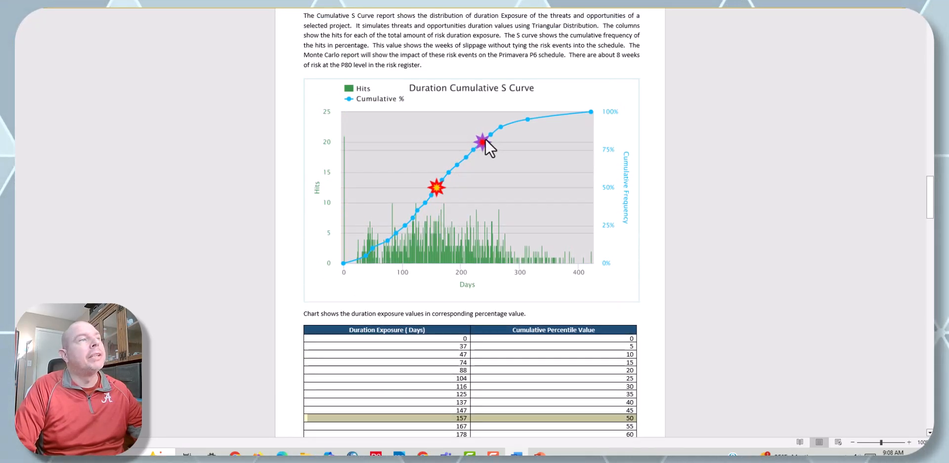
pyautogui.scroll(-5, 481, 186)
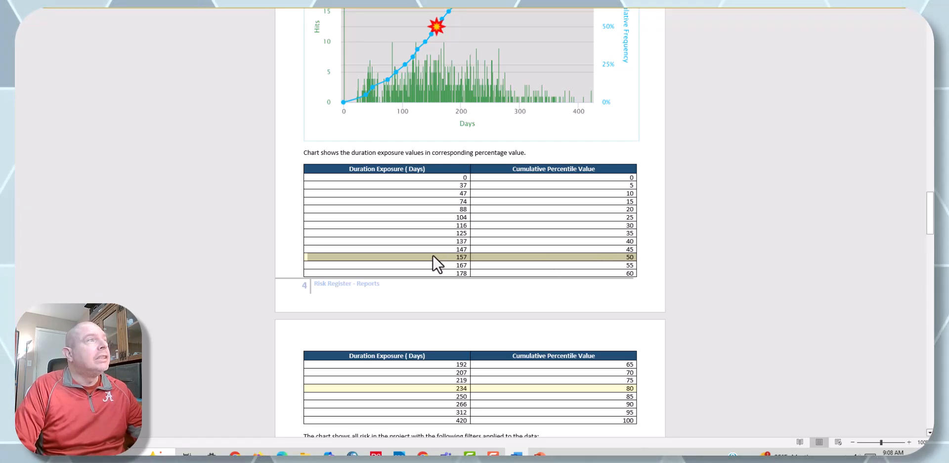
pyautogui.click(454, 257)
pyautogui.moveTo(454, 259); pyautogui.dragTo(502, 255)
# Step: Review the Risk Count and Mitigation Steps Past Due sections of the Word report
pyautogui.scroll(-20, 500, 250)
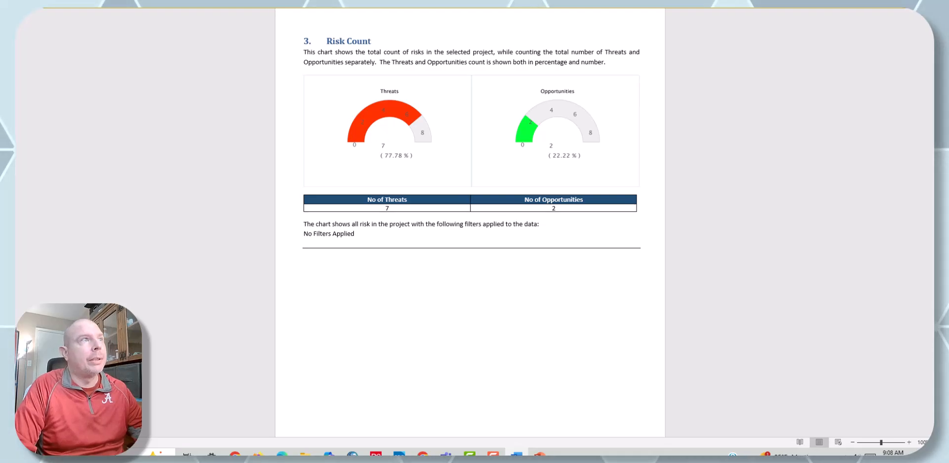
pyautogui.scroll(-15, 655, 150)
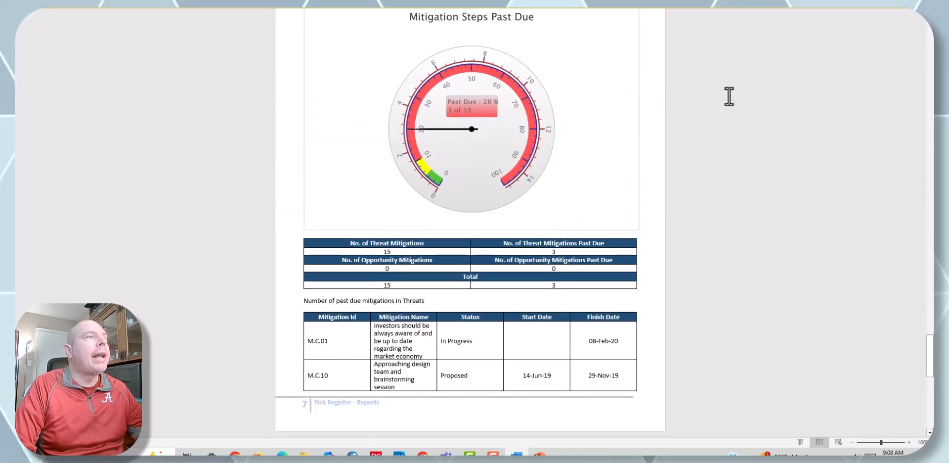
# Step: Finish reviewing the past due mitigation tables in the Word report, and close both exported files to return to the dashboard
pyautogui.scroll(-6, 730, 96)
pyautogui.scroll(10, 741, 138)
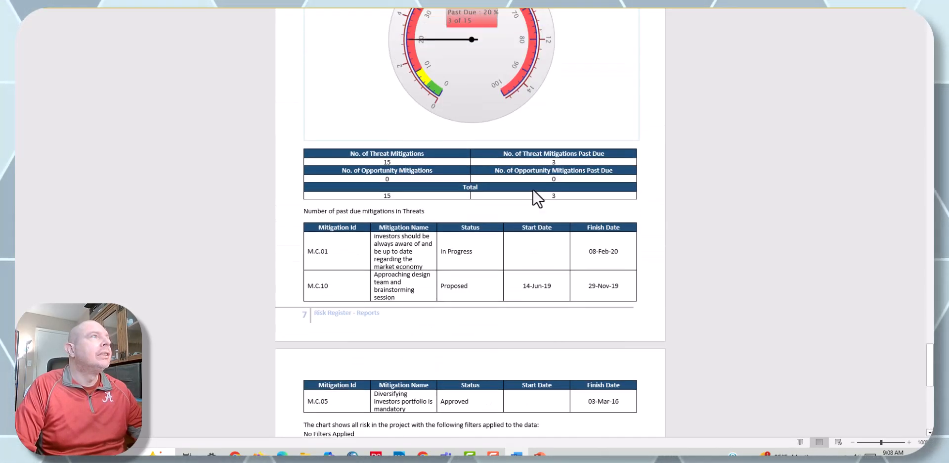
pyautogui.scroll(2, 744, 147)
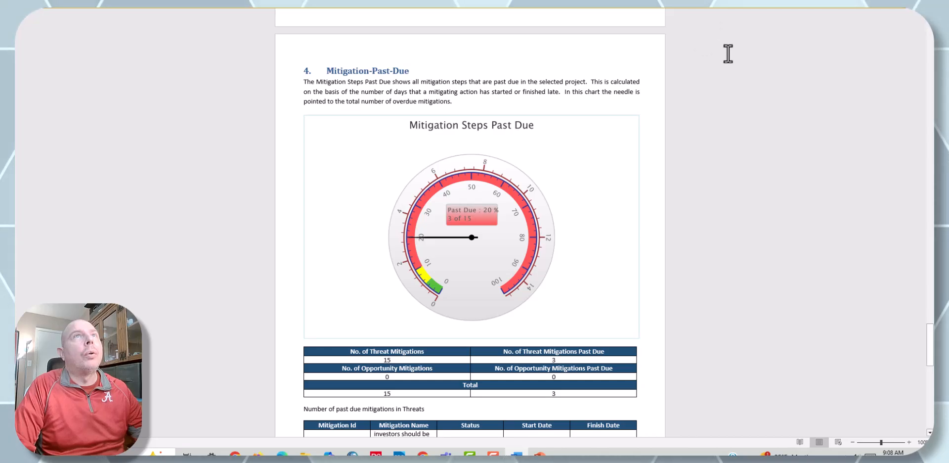
pyautogui.hotkey('alt', 'F4')
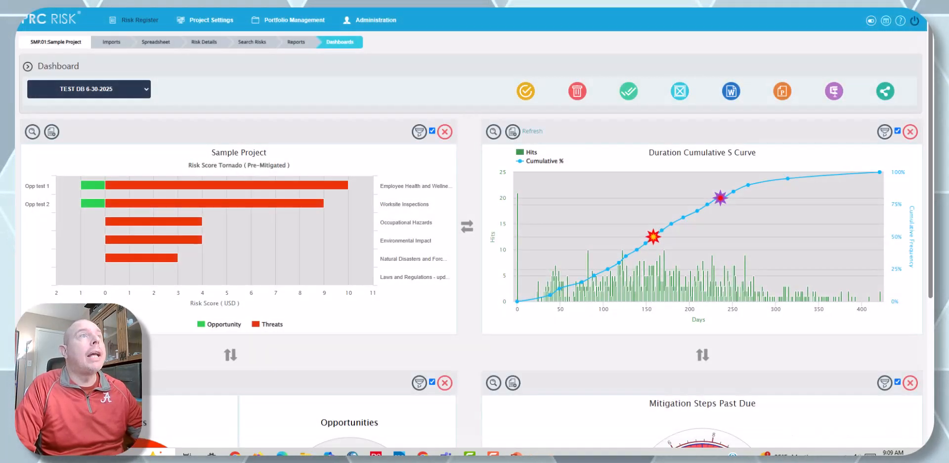
pyautogui.hotkey('alt', 'Tab')
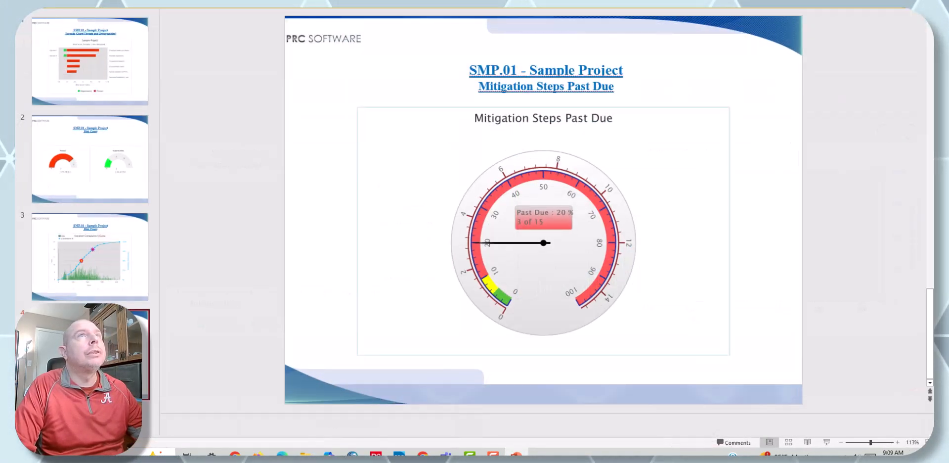
pyautogui.hotkey('alt', 'Tab')
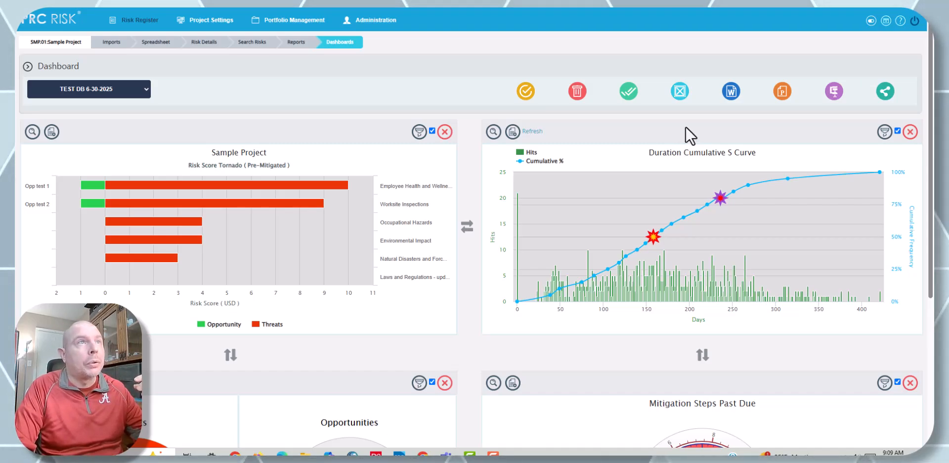
# Step: Examine the dashboard sharing options, trying Global Access as Yes without saving, and check the dashboard list for global entries
pyautogui.click(884, 98)
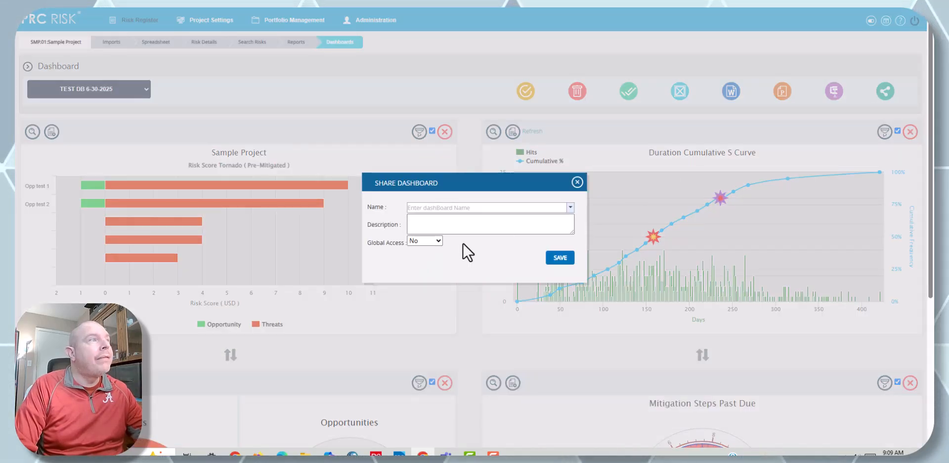
pyautogui.click(524, 206)
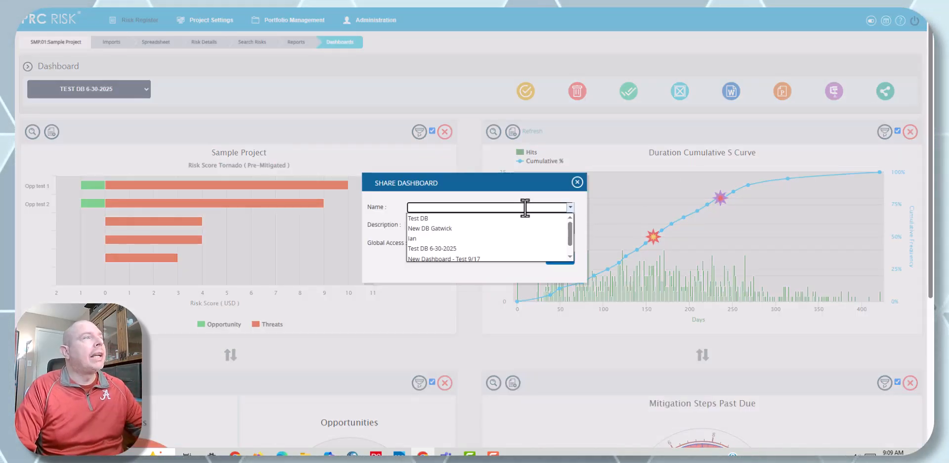
pyautogui.click(547, 185)
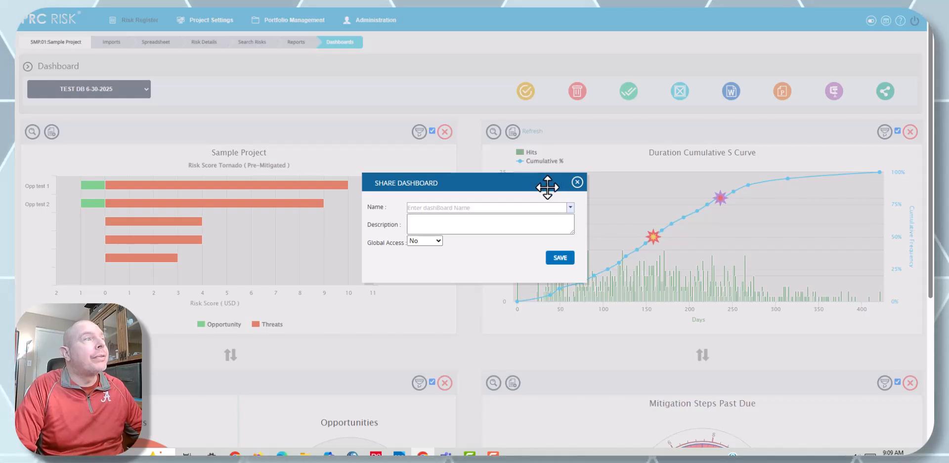
pyautogui.click(434, 253)
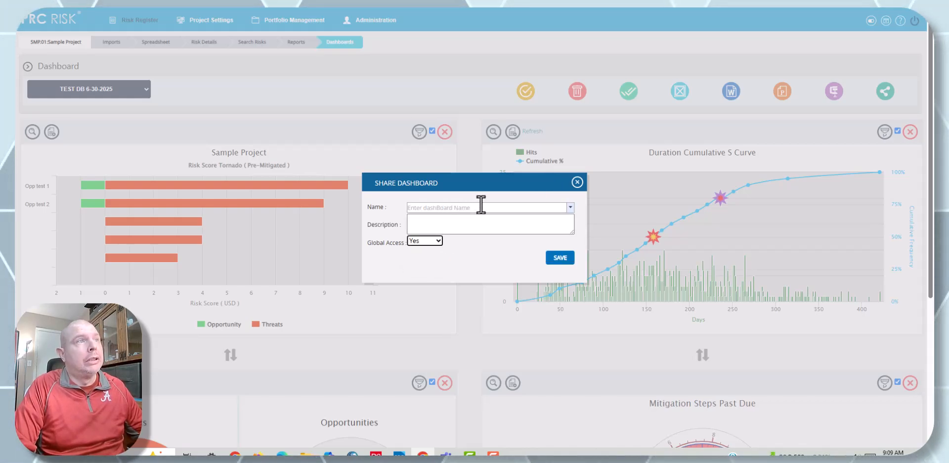
pyautogui.click(576, 182)
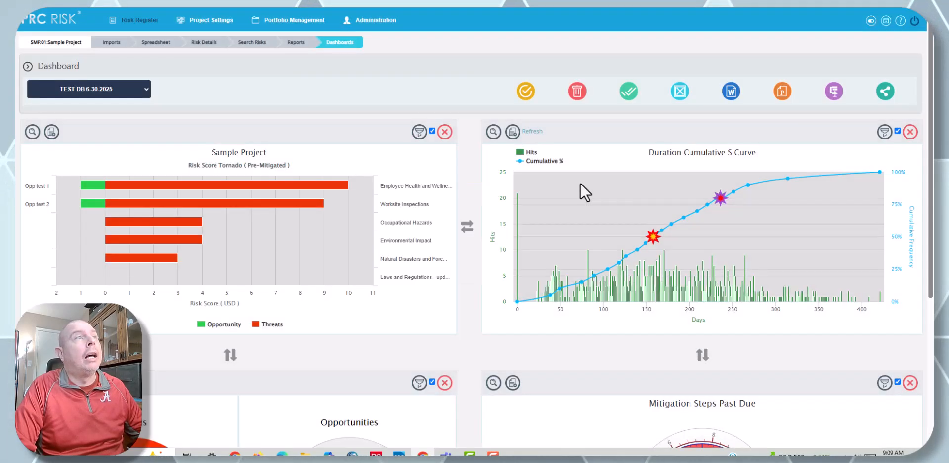
pyautogui.click(141, 95)
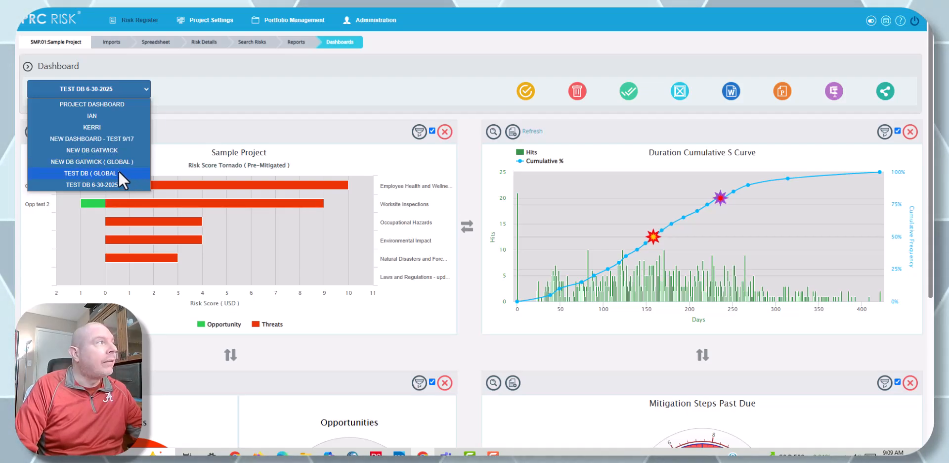
pyautogui.click(335, 84)
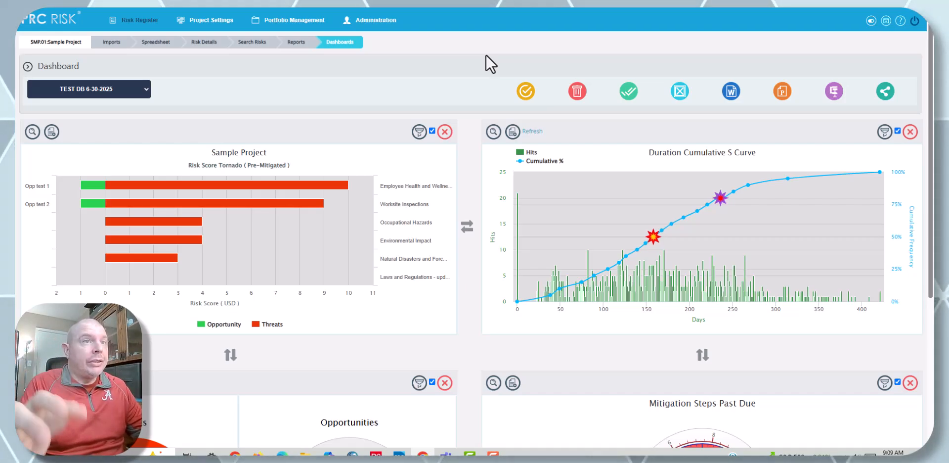
# Step: View the filter options of the Sample Project tornado chart, and open the chart's full Risk Score report from the dashboard
pyautogui.click(419, 132)
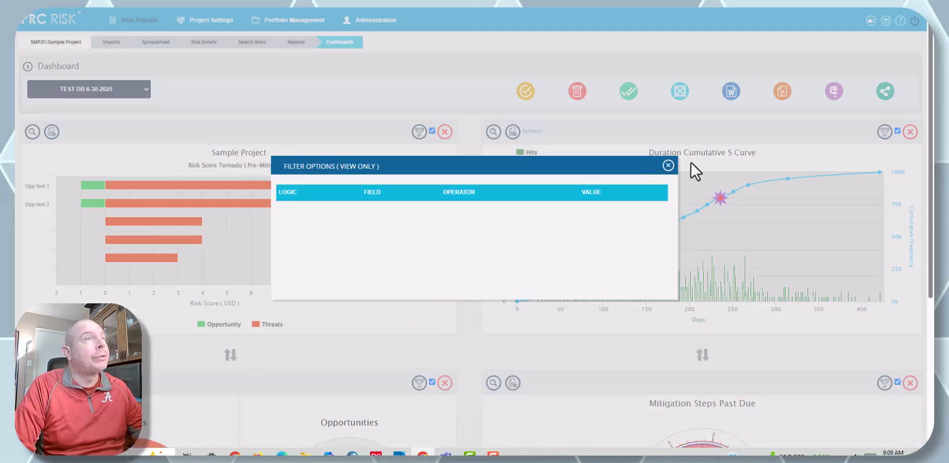
pyautogui.click(668, 165)
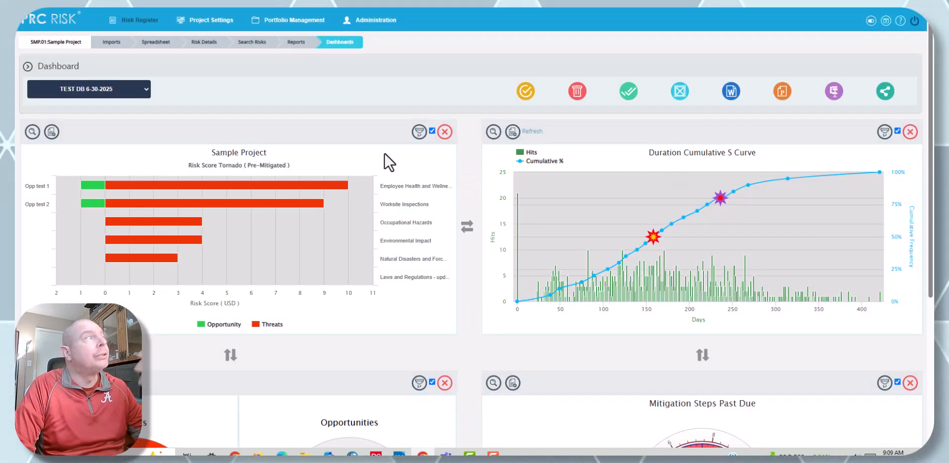
pyautogui.click(32, 132)
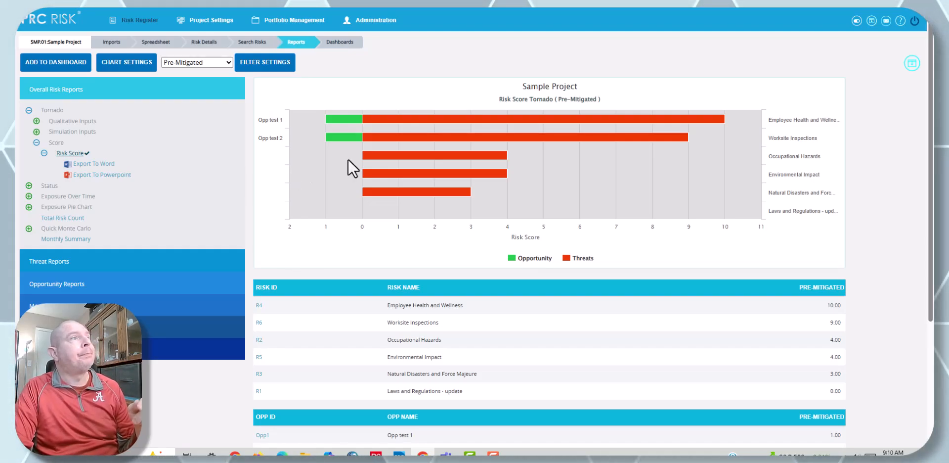
# Step: Drill down from the Employee Health and Wellness bar in the tornado chart to that threat's details
pyautogui.moveTo(355, 143)
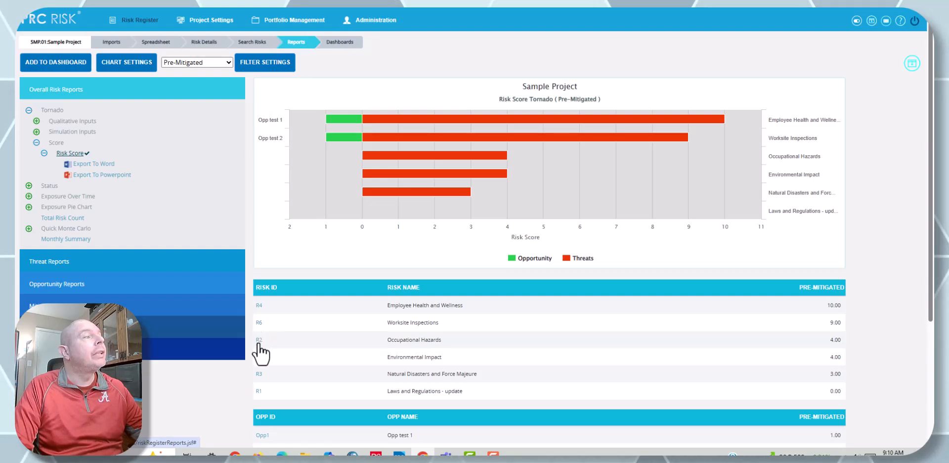
pyautogui.moveTo(421, 119)
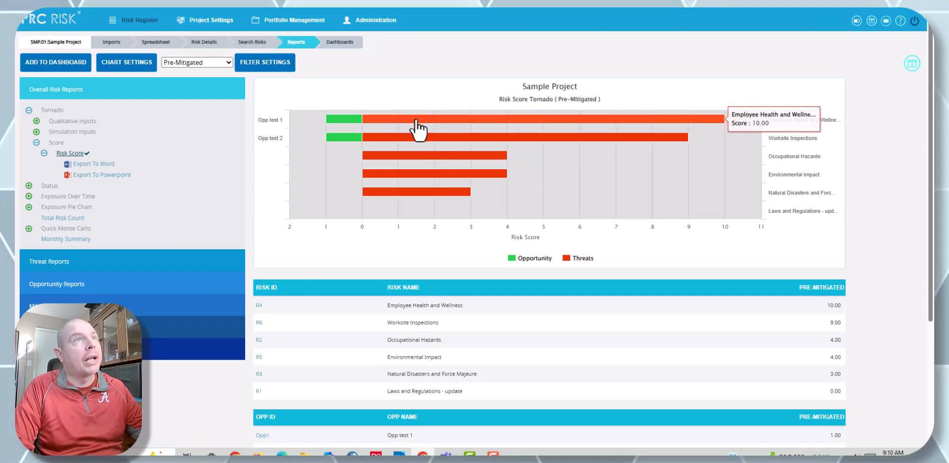
pyautogui.click(443, 127)
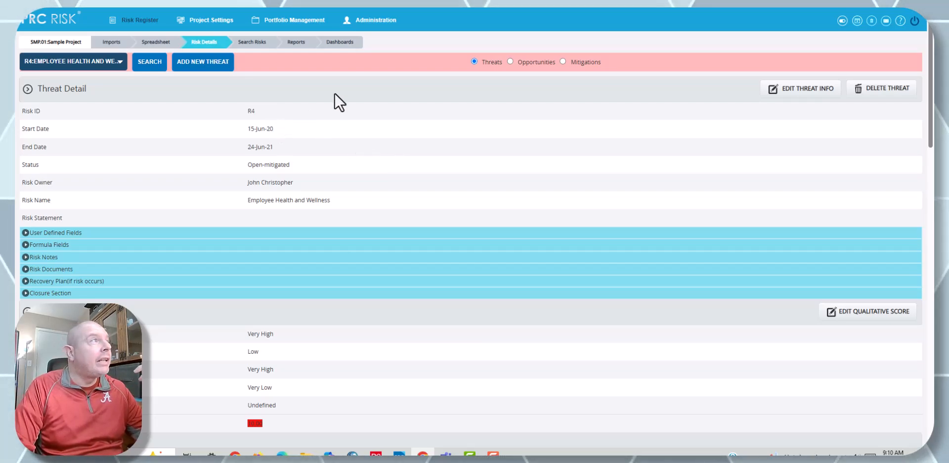
# Step: Open the Threat Score Matrix from the threat reports, and drill into the pre-mitigated cell with score 10
pyautogui.click(306, 44)
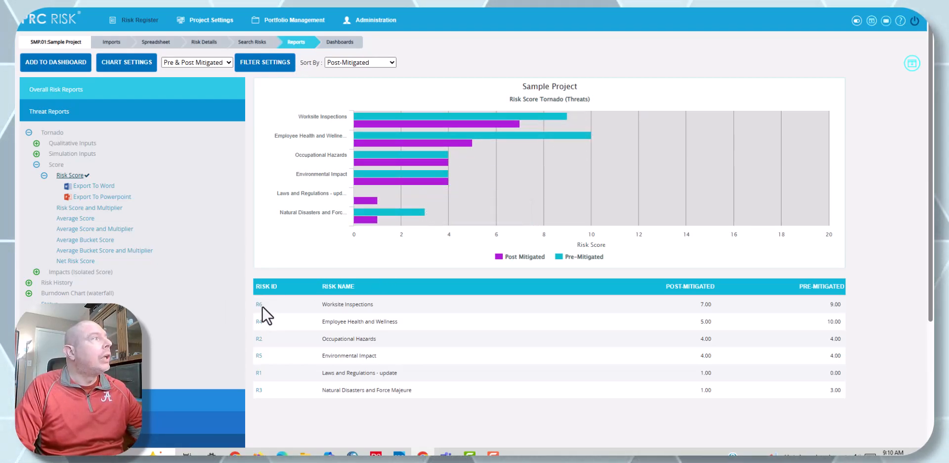
pyautogui.click(36, 164)
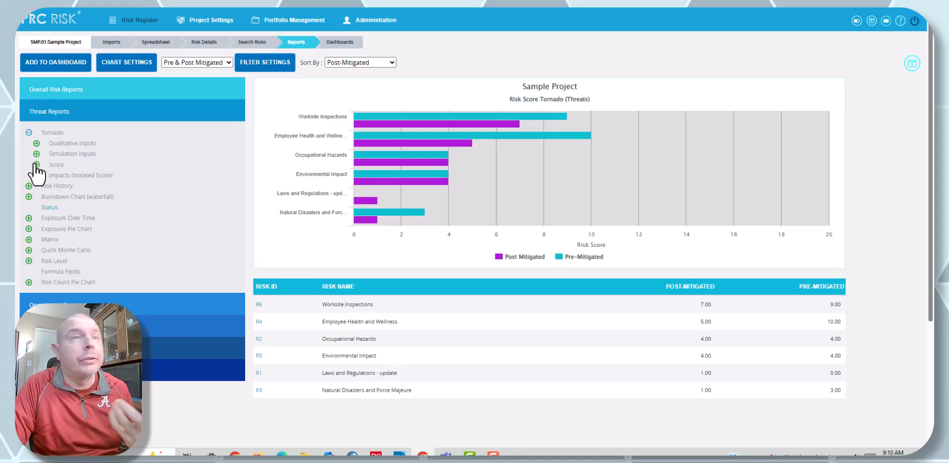
pyautogui.moveTo(45, 207)
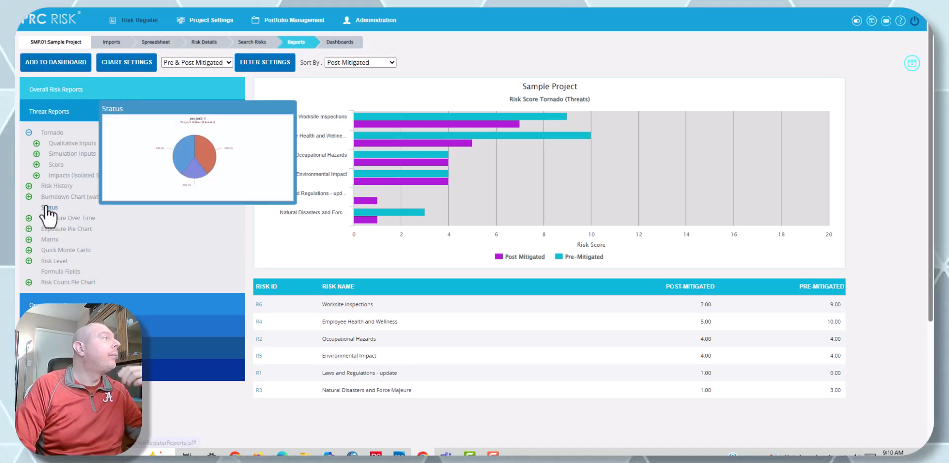
pyautogui.click(29, 240)
pyautogui.click(60, 250)
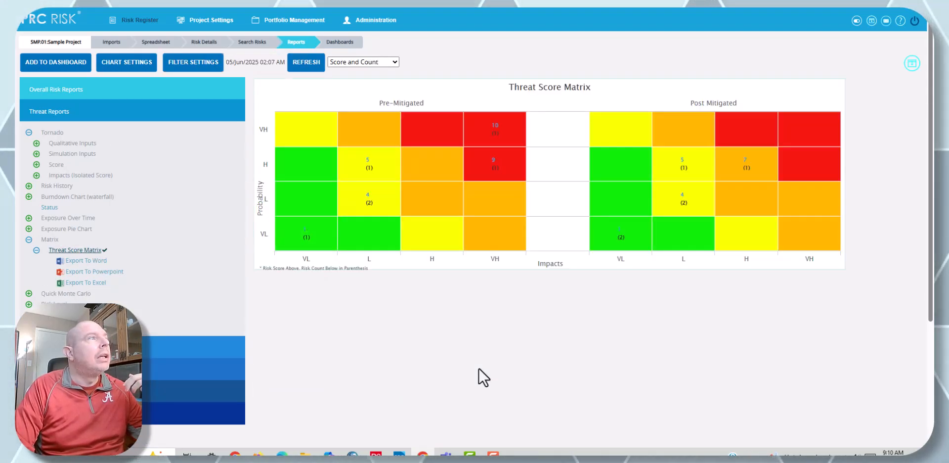
pyautogui.click(495, 127)
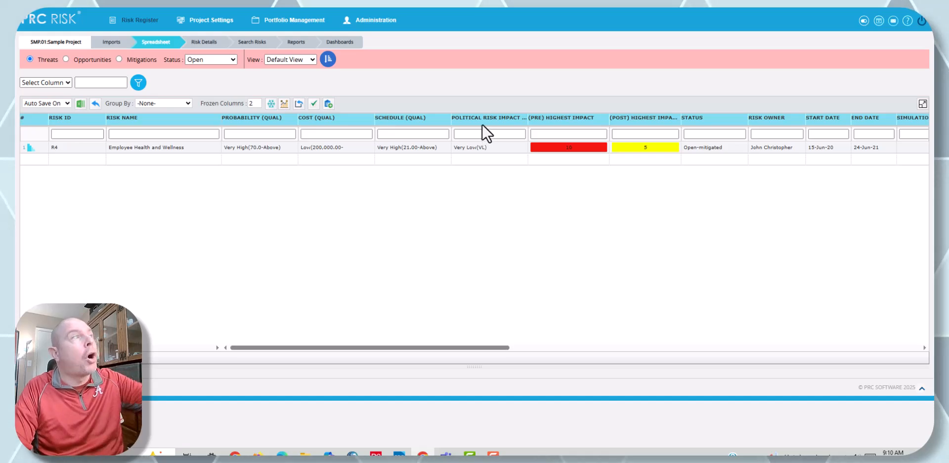
# Step: Return to the reports and set the threats Risk Score Tornado to show Pre-Mitigated scores
pyautogui.click(293, 45)
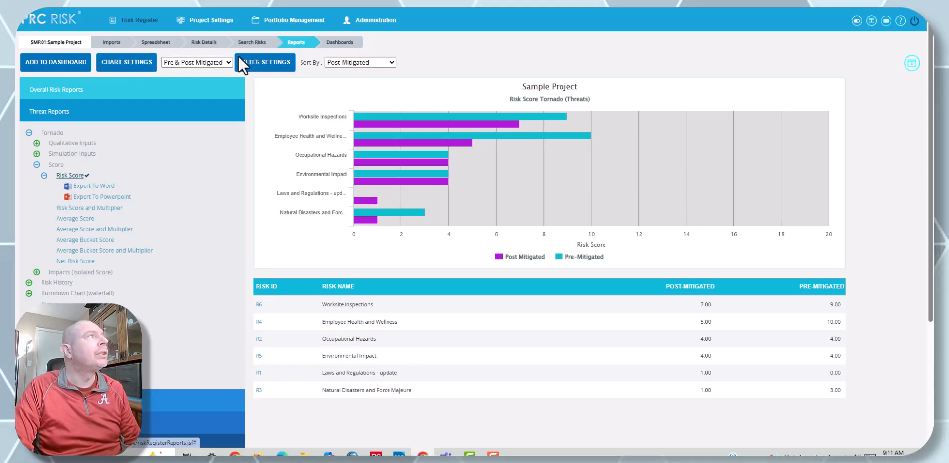
pyautogui.click(221, 63)
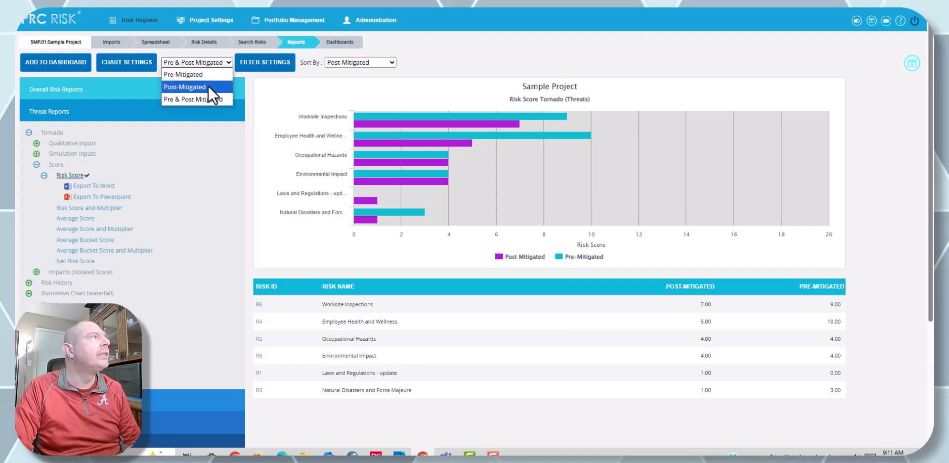
pyautogui.click(204, 75)
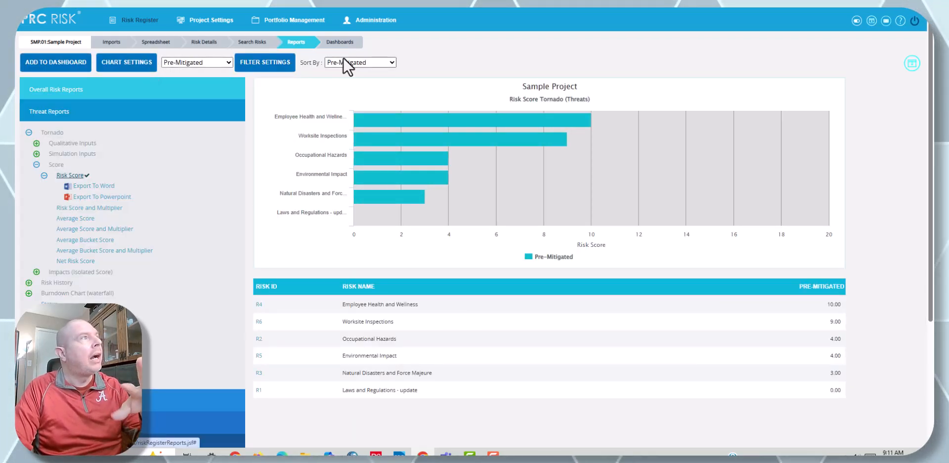
# Step: Open the Risk Score Tornado's chart settings and examine the colors, legends, project fields and description text
pyautogui.click(140, 68)
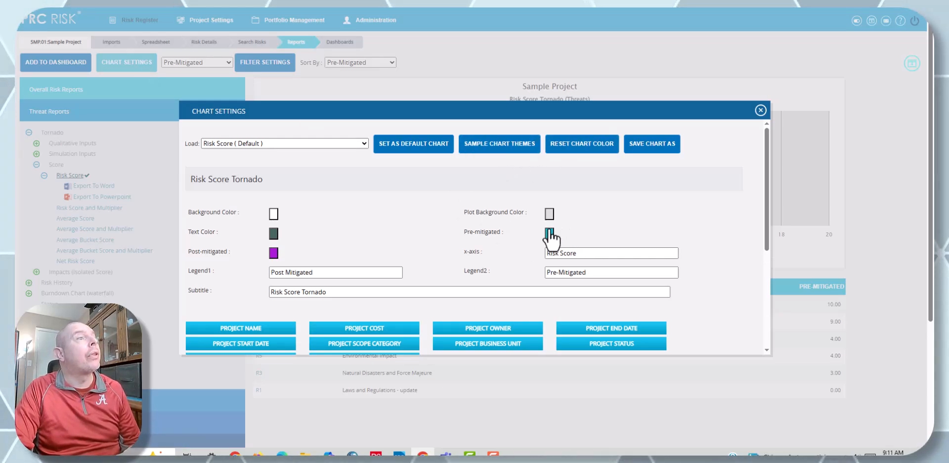
pyautogui.scroll(-2, 544, 232)
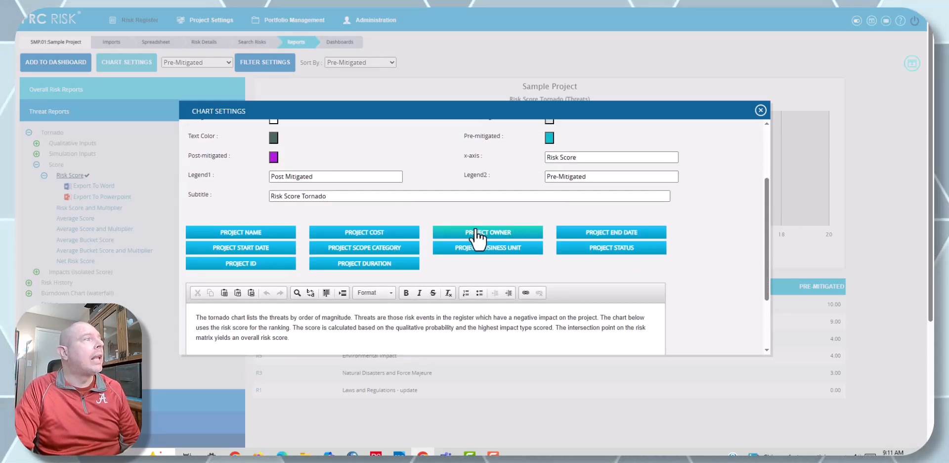
pyautogui.scroll(-1, 387, 286)
pyautogui.moveTo(374, 290); pyautogui.dragTo(196, 267)
pyautogui.click(304, 278)
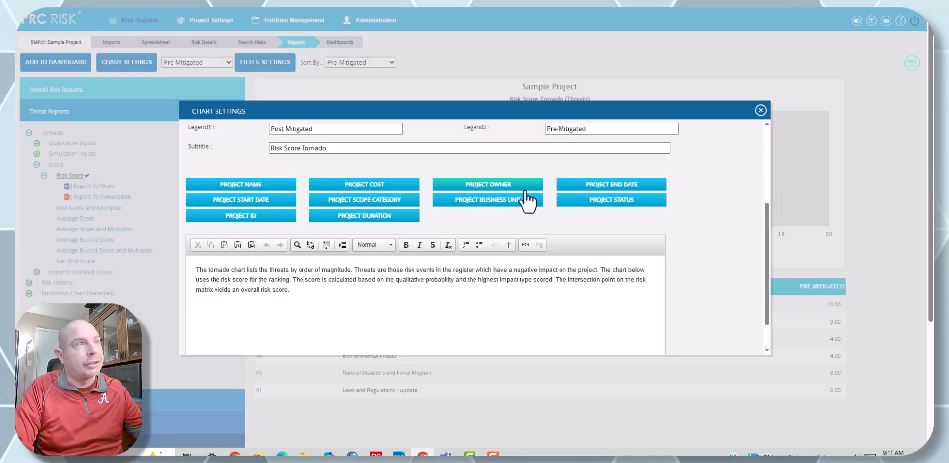
pyautogui.scroll(3, 473, 216)
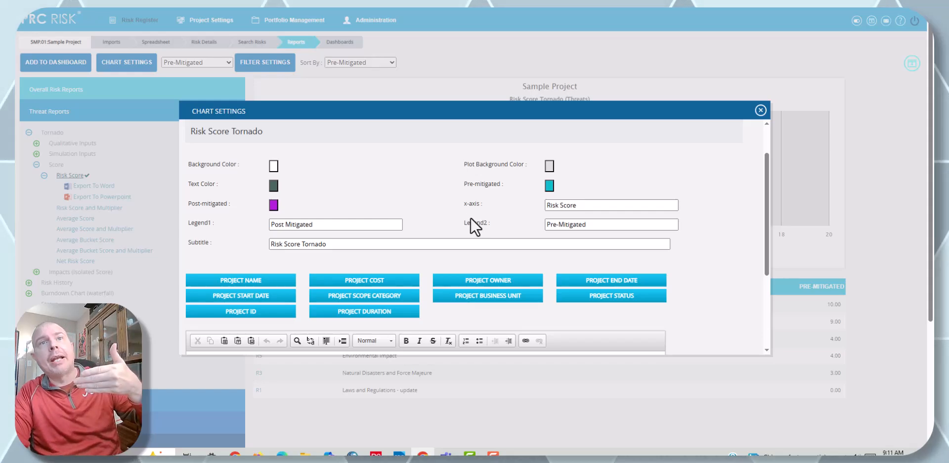
pyautogui.scroll(-3, 467, 209)
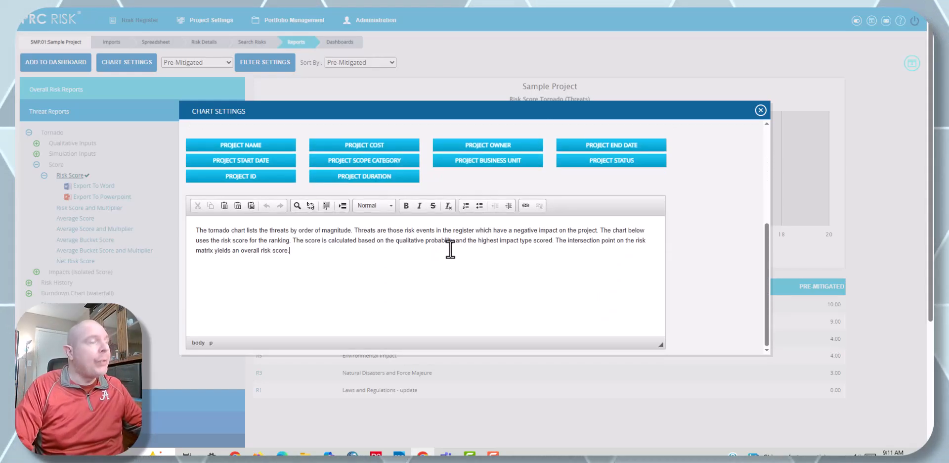
# Step: Add placeholder text below the chart description, followed by the Project Scope Category, Project Business Unit and Project Status fields
pyautogui.press('Return')
pyautogui.write('kjaflk;sajf;lajs;fkljas;lfkjas;lfjasf')
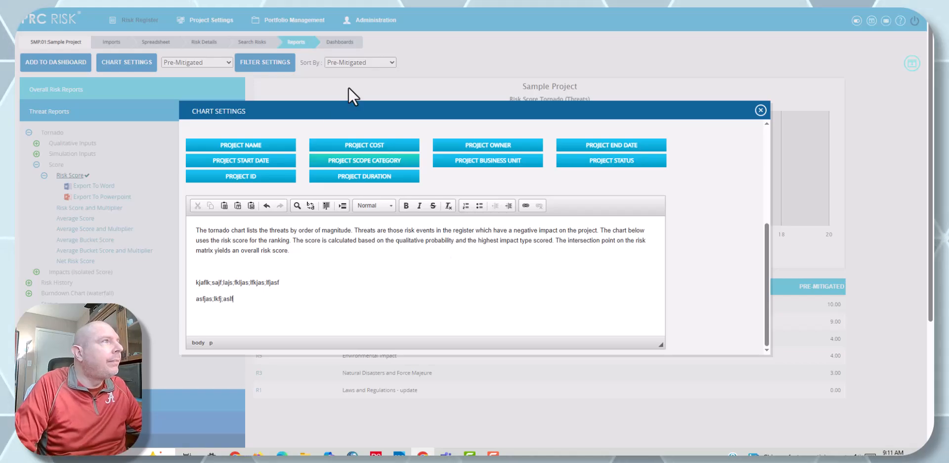
pyautogui.click(336, 160)
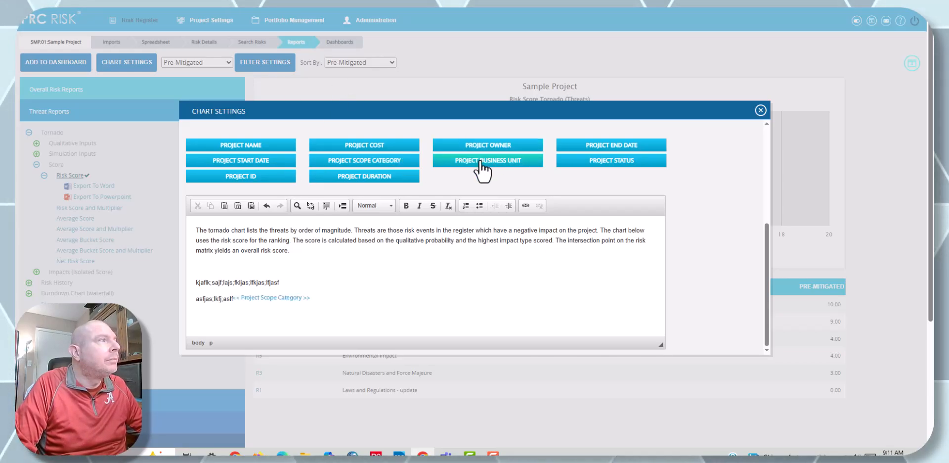
pyautogui.click(481, 161)
pyautogui.click(593, 163)
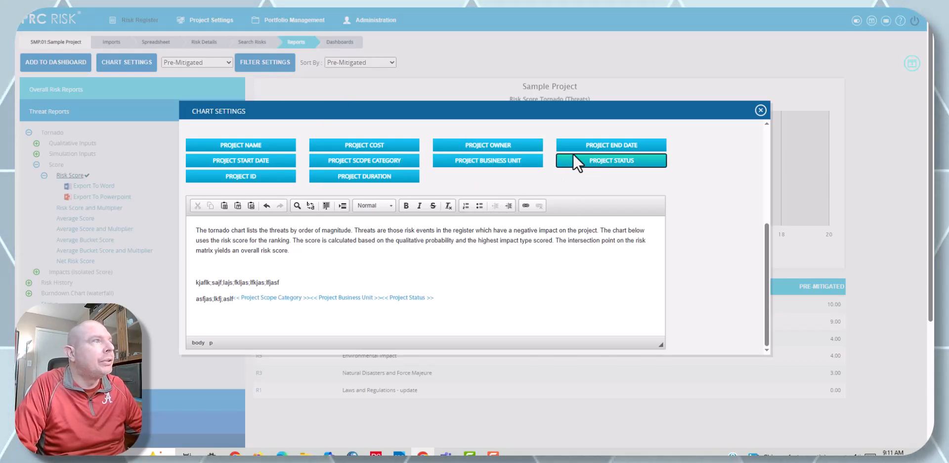
# Step: Try a crimson color for the Pre-mitigated bars, and close the chart settings without saving
pyautogui.scroll(4, 713, 181)
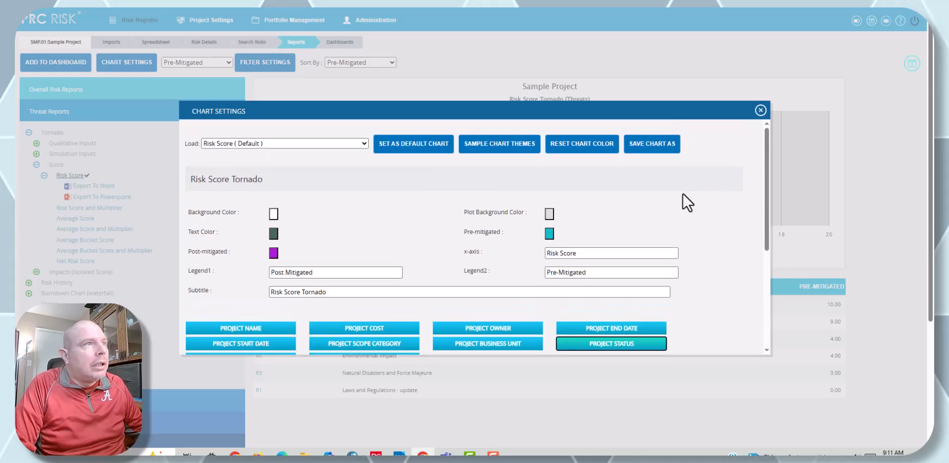
pyautogui.click(549, 234)
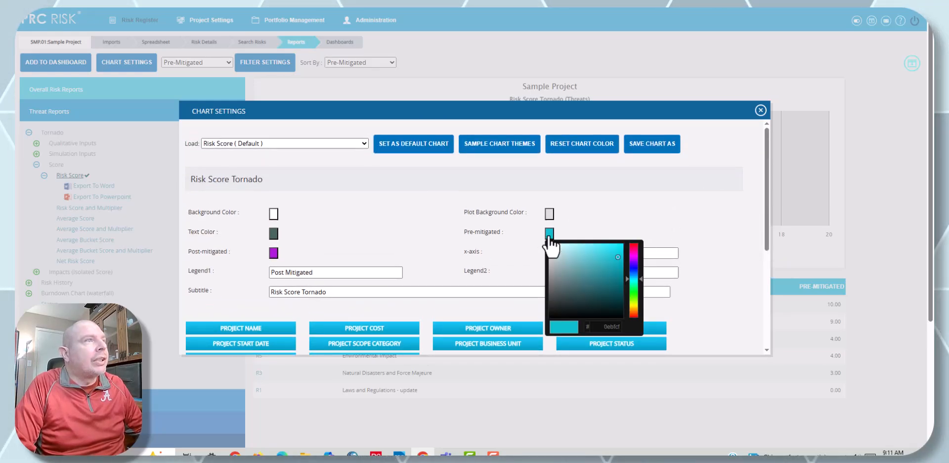
pyautogui.click(635, 248)
pyautogui.click(696, 203)
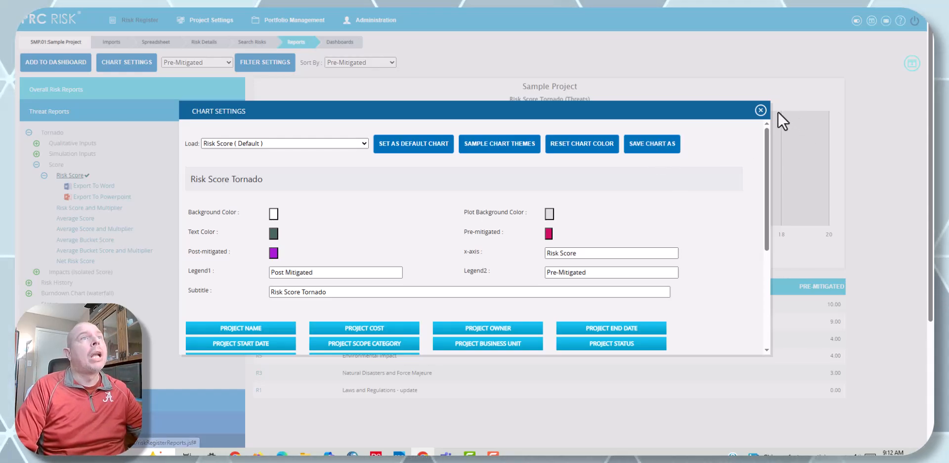
pyautogui.click(765, 111)
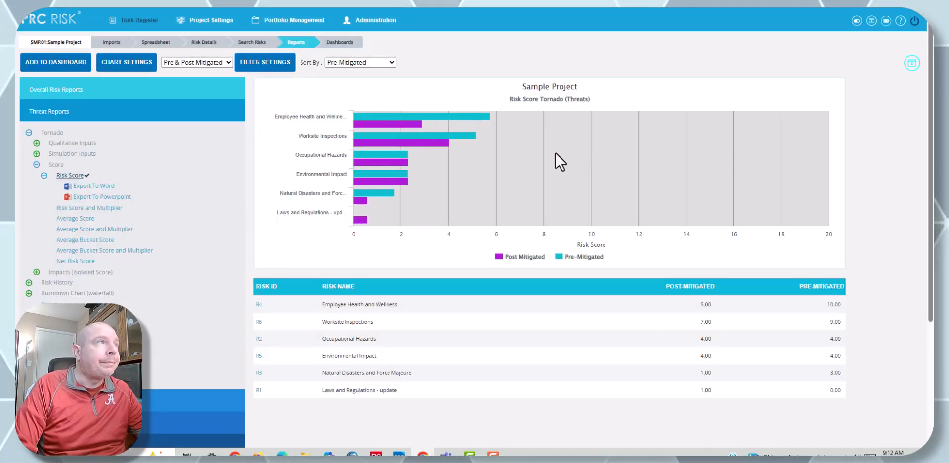